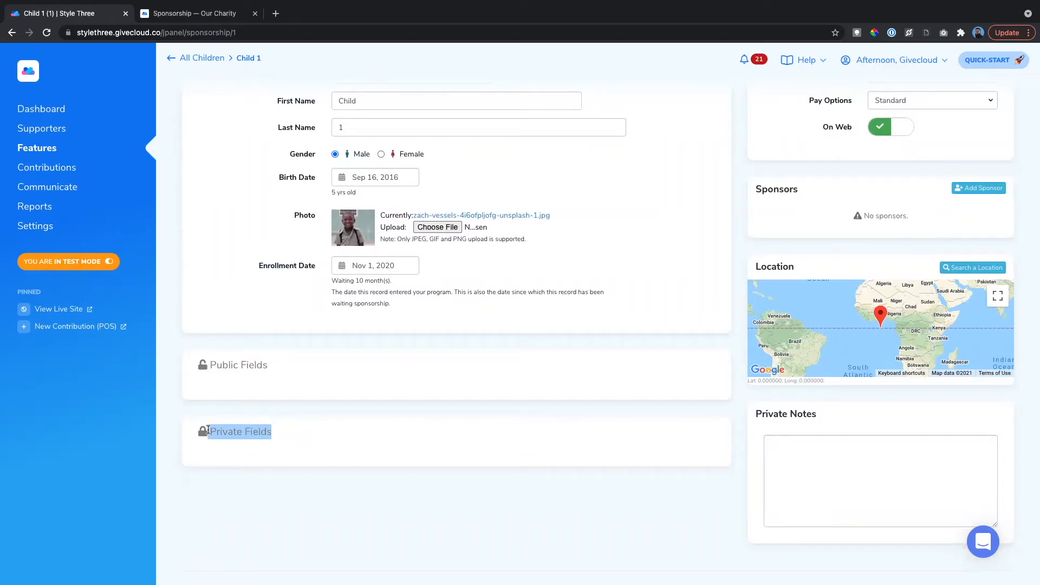
# Step: Review the Public Fields and Private Fields sections of the Child 1 sponsorship record
pyautogui.click(314, 432)
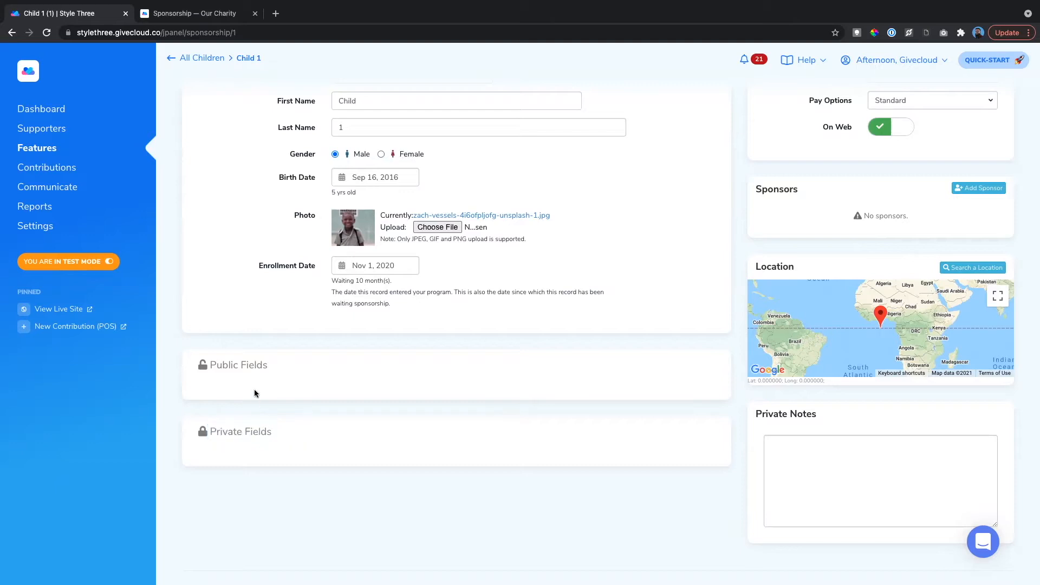
pyautogui.moveTo(267, 364); pyautogui.dragTo(216, 365)
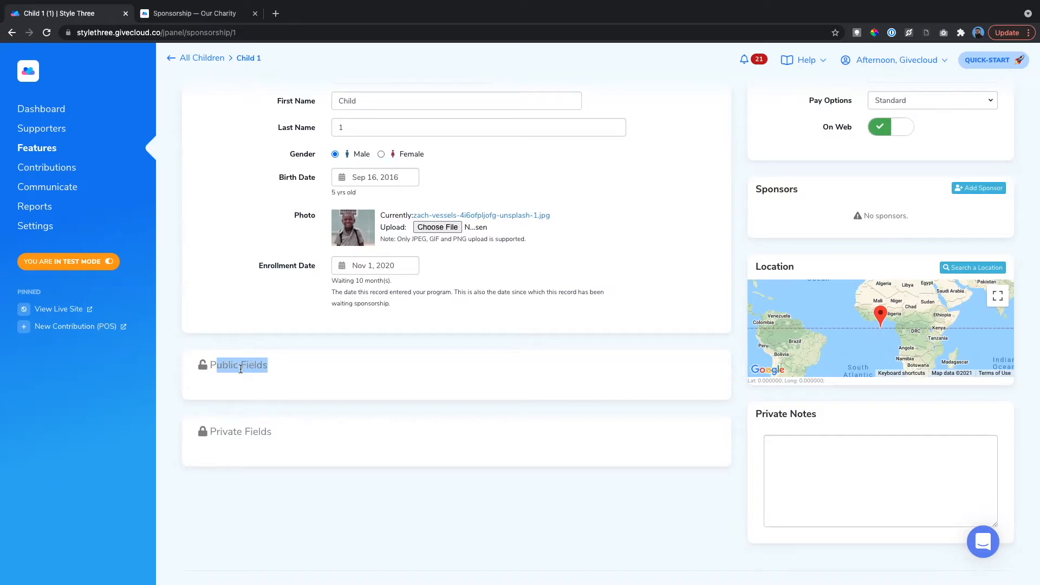
pyautogui.click(273, 371)
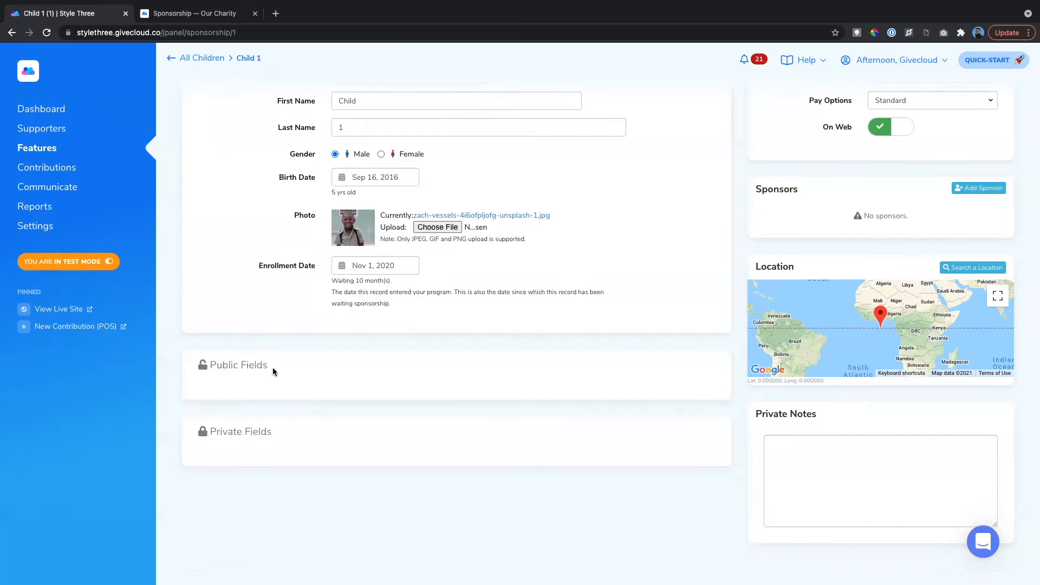
pyautogui.scroll(2, 273, 372)
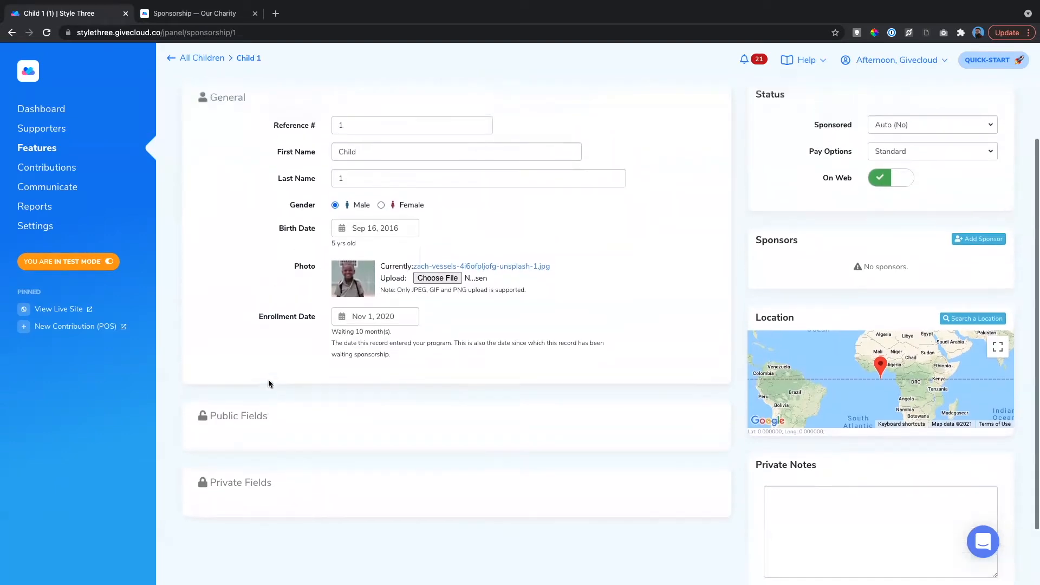
pyautogui.scroll(1, 269, 408)
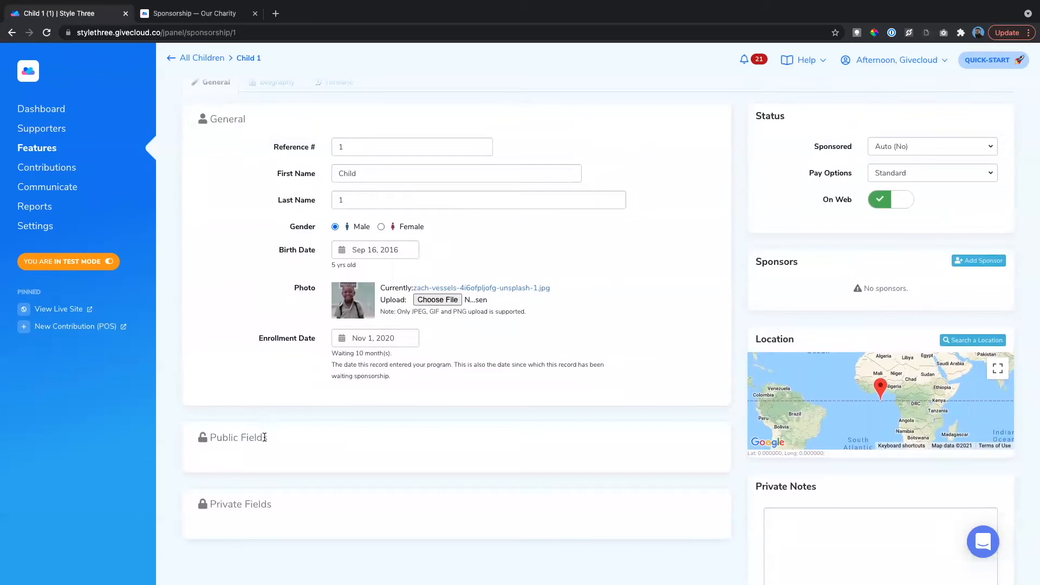
pyautogui.scroll(1, 265, 437)
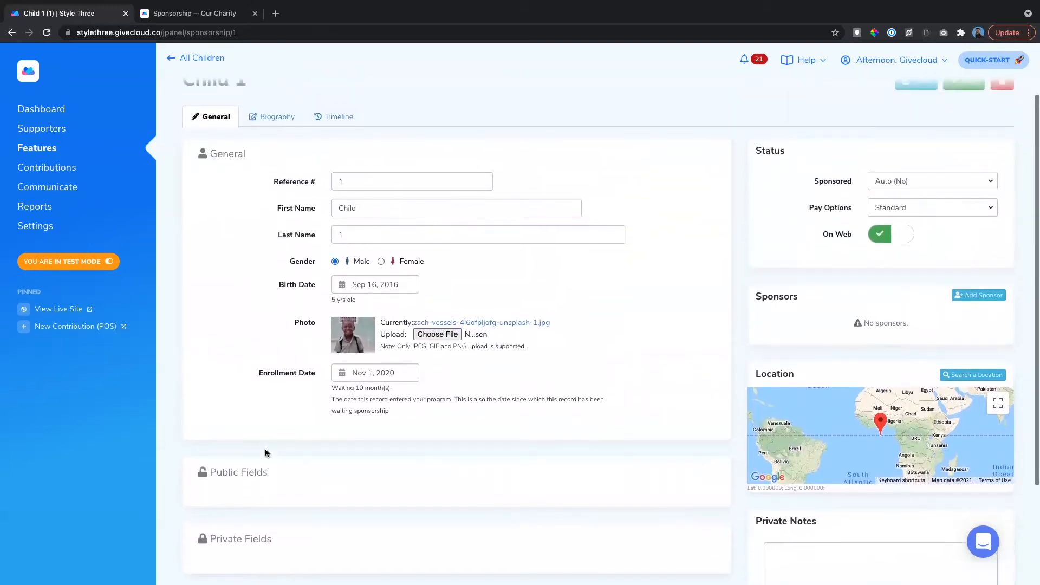
# Step: Go to the list of custom fields for the Sponsorship feature
pyautogui.click(44, 152)
pyautogui.click(215, 177)
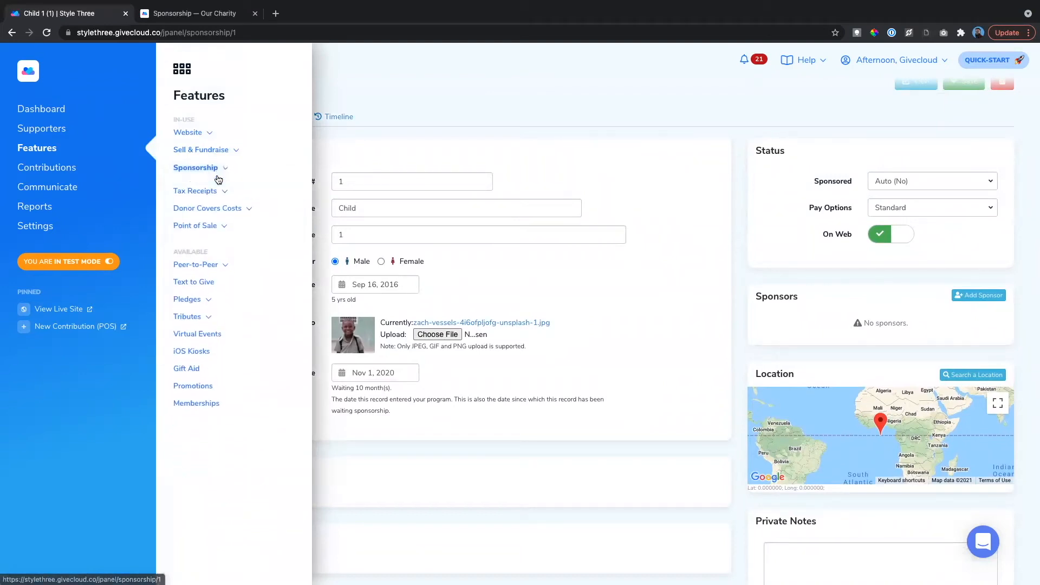
pyautogui.click(216, 176)
pyautogui.click(207, 228)
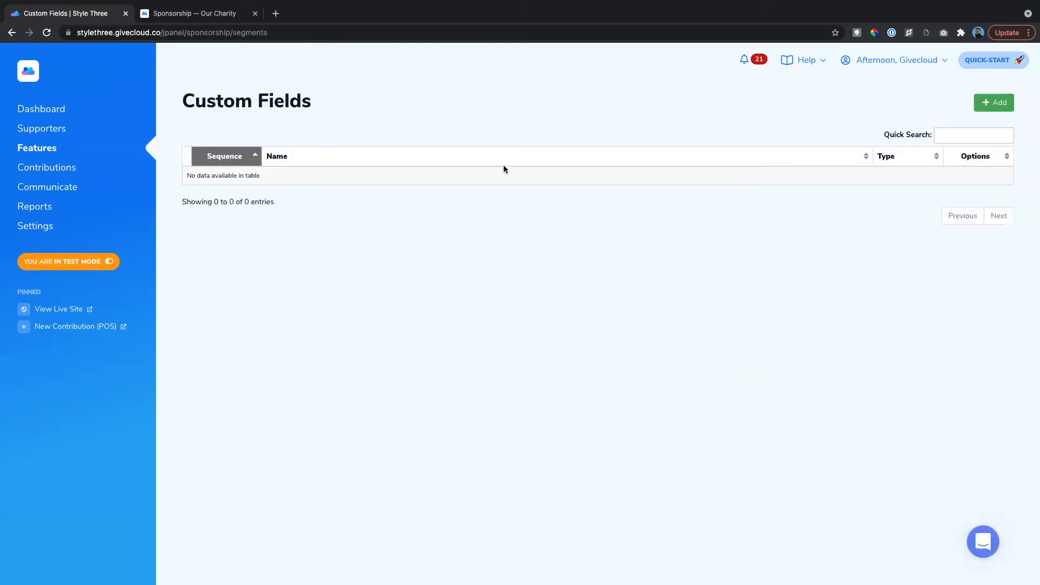
# Step: Add a new custom field named School with the Multi-Select type
pyautogui.click(995, 103)
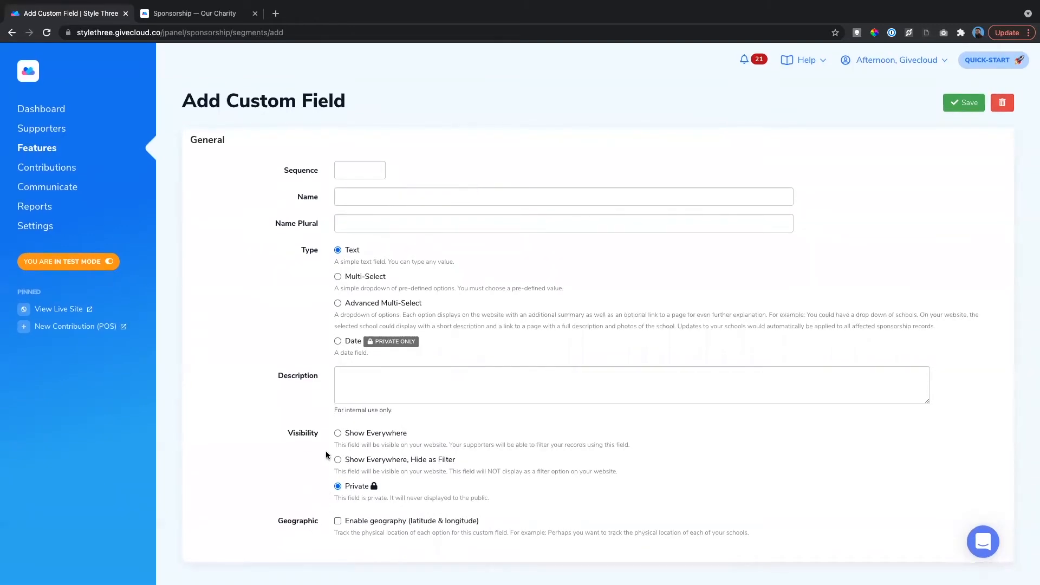
pyautogui.click(349, 197)
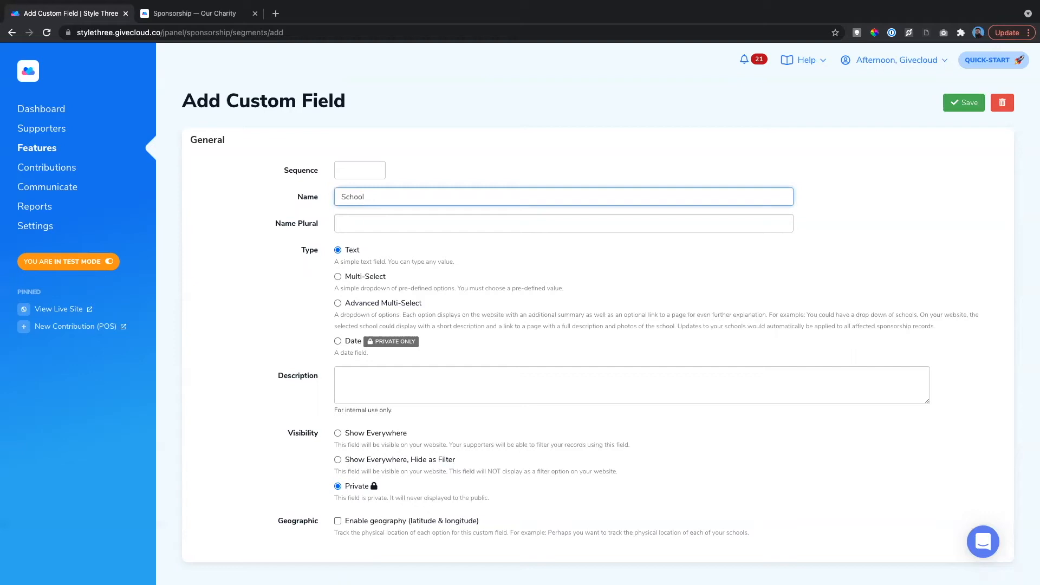
pyautogui.click(338, 277)
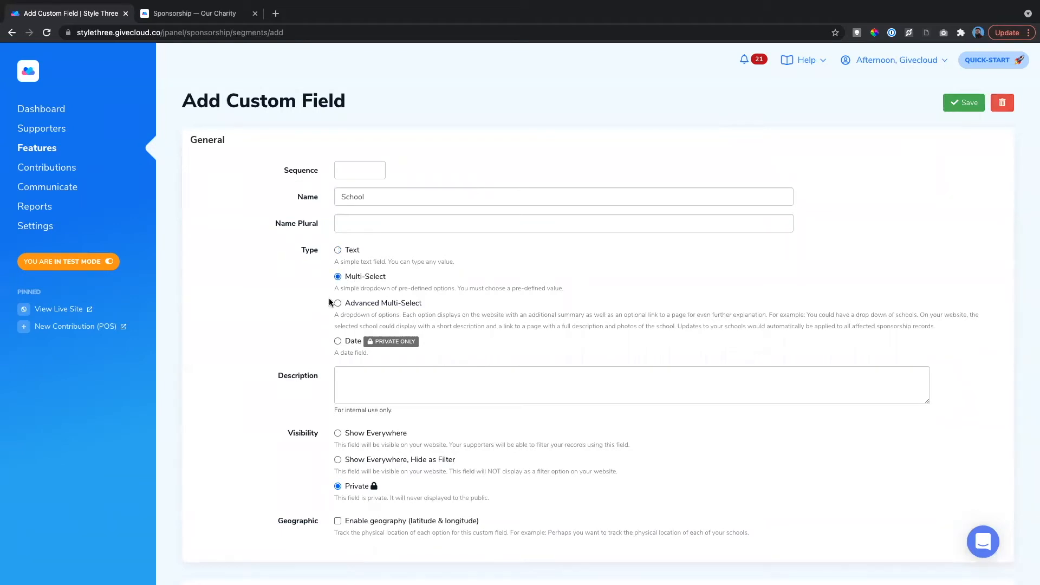
pyautogui.scroll(-1, 333, 371)
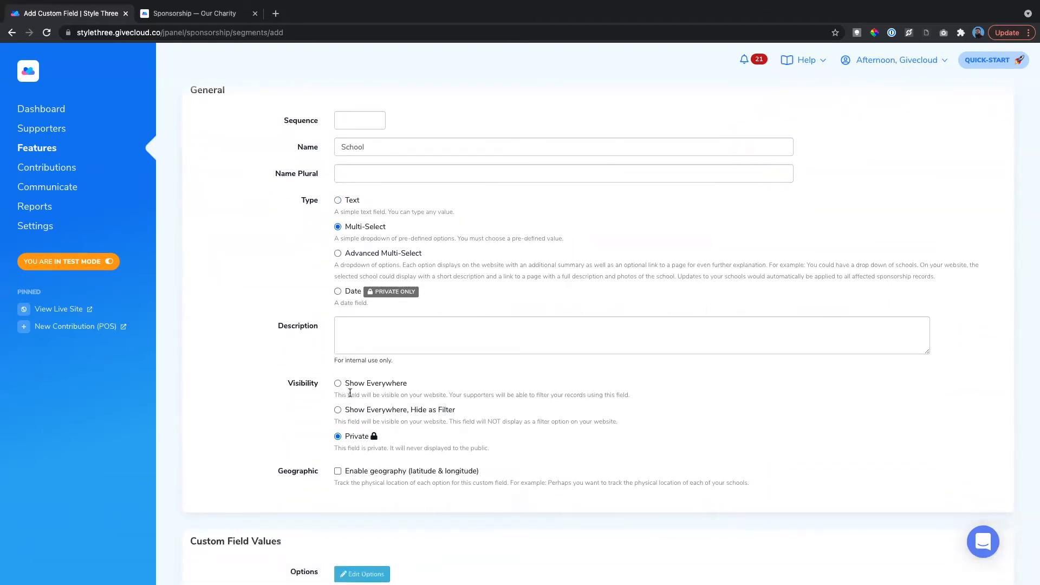
# Step: Set the School field's visibility to Show Everywhere and save the custom field
pyautogui.click(337, 381)
pyautogui.moveTo(344, 384); pyautogui.dragTo(405, 388)
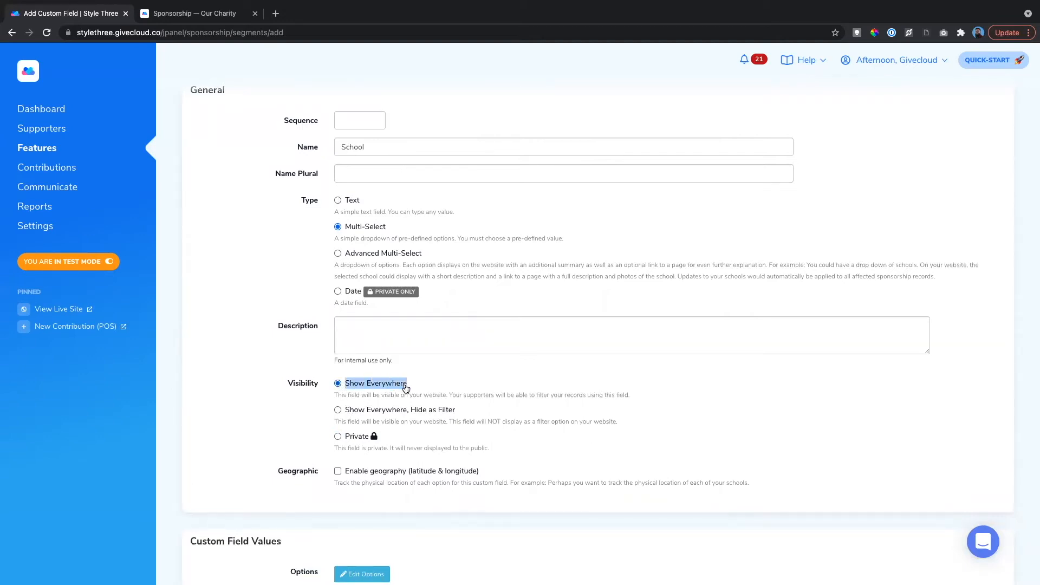
pyautogui.scroll(-2, 323, 440)
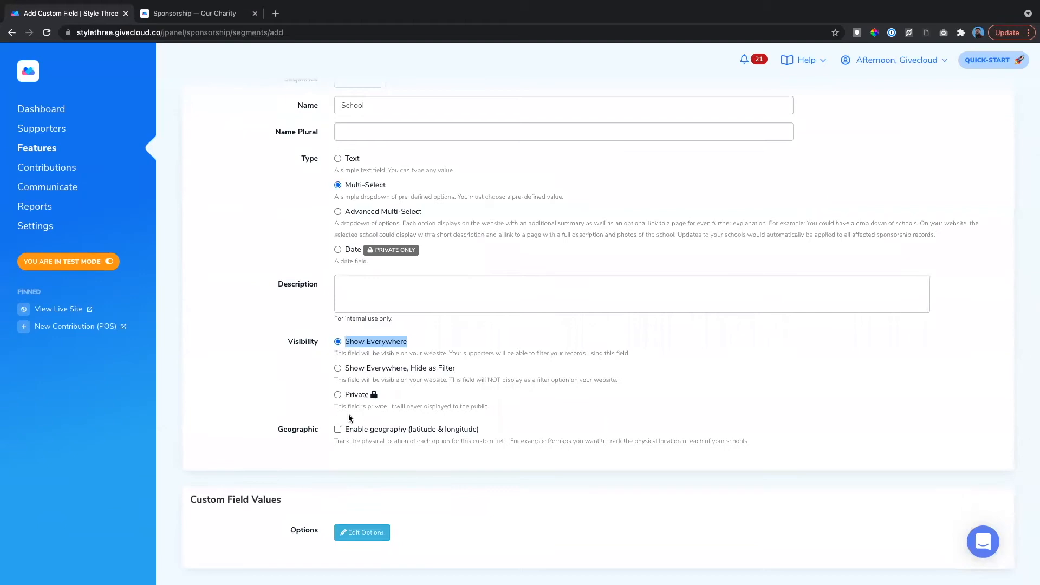
pyautogui.doubleClick(313, 429)
pyautogui.scroll(2, 569, 377)
pyautogui.scroll(2, 568, 377)
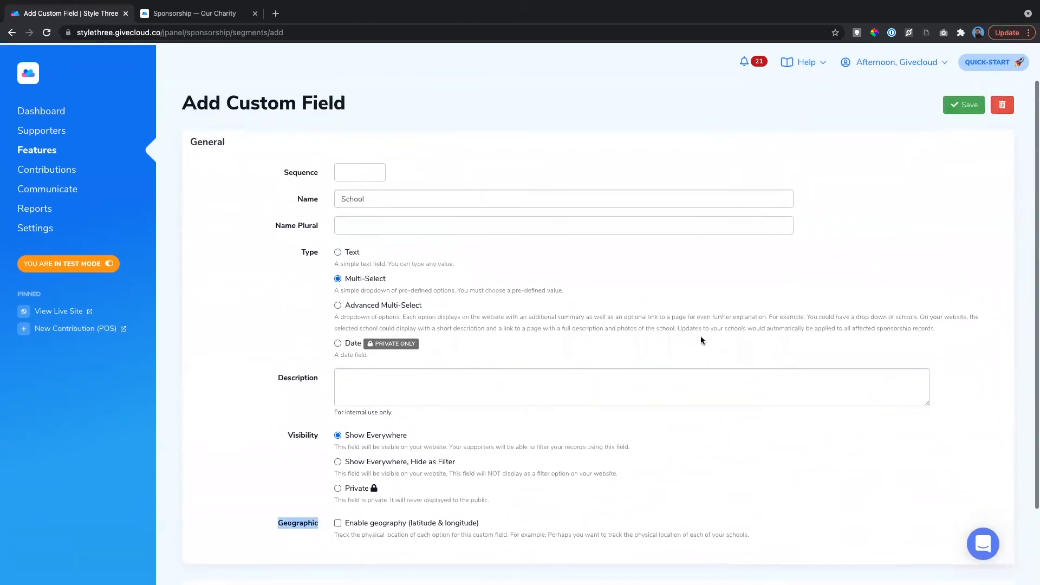
pyautogui.click(965, 106)
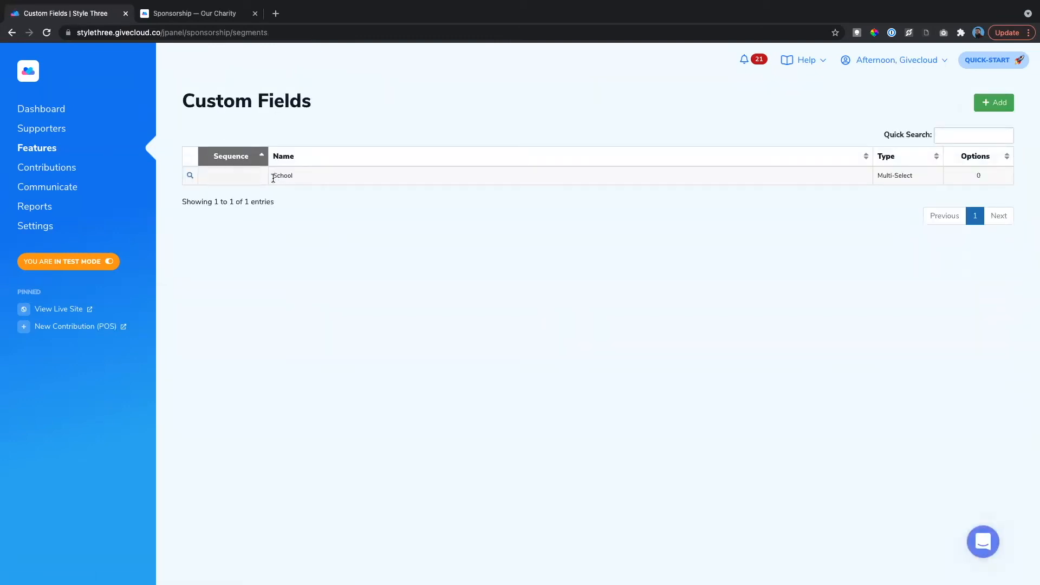
# Step: Open the School custom field and go to its list of options
pyautogui.moveTo(272, 178); pyautogui.dragTo(298, 179)
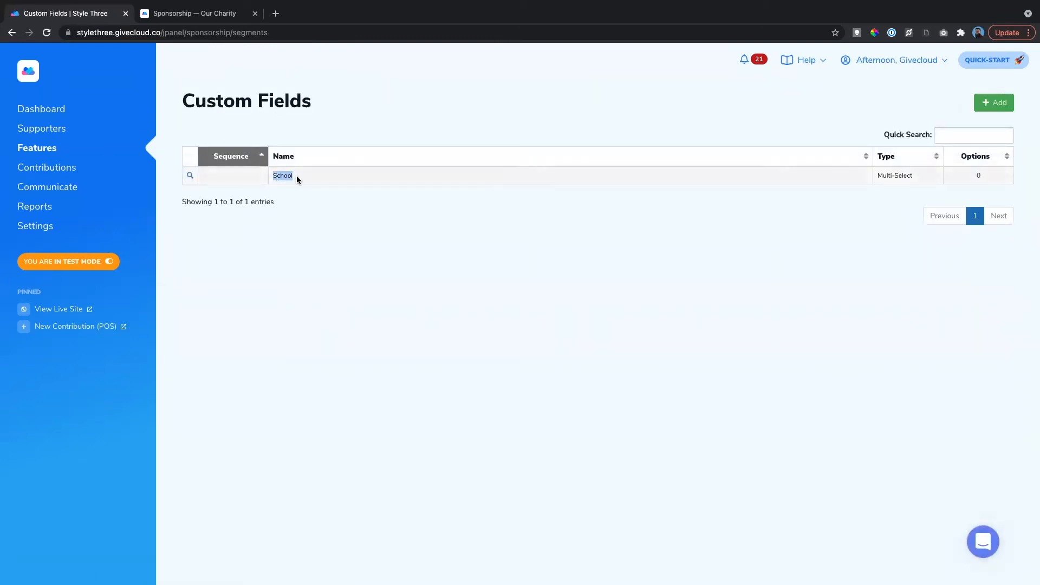
pyautogui.click(191, 177)
pyautogui.scroll(-5, 229, 329)
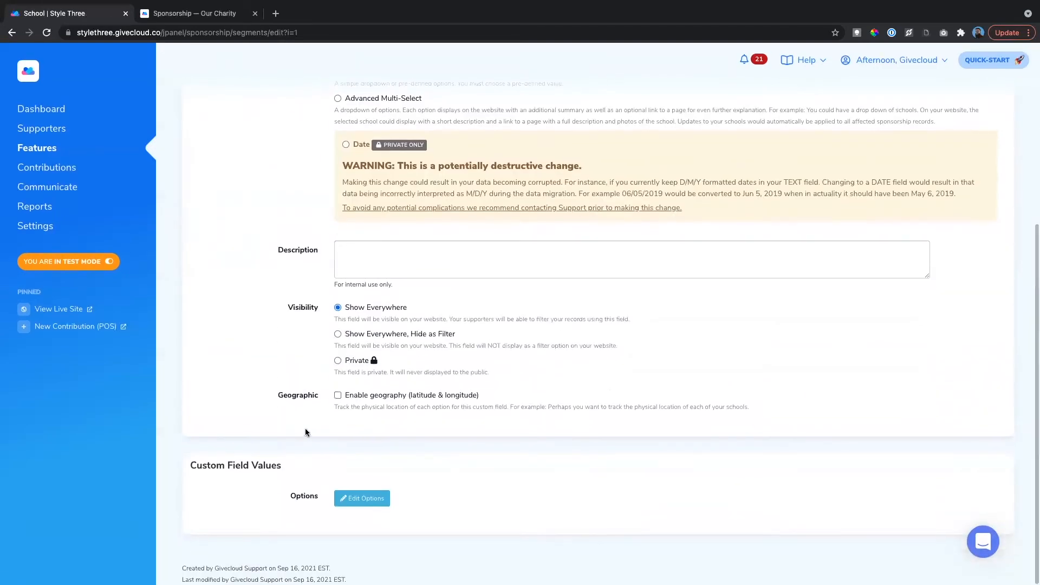
pyautogui.click(362, 499)
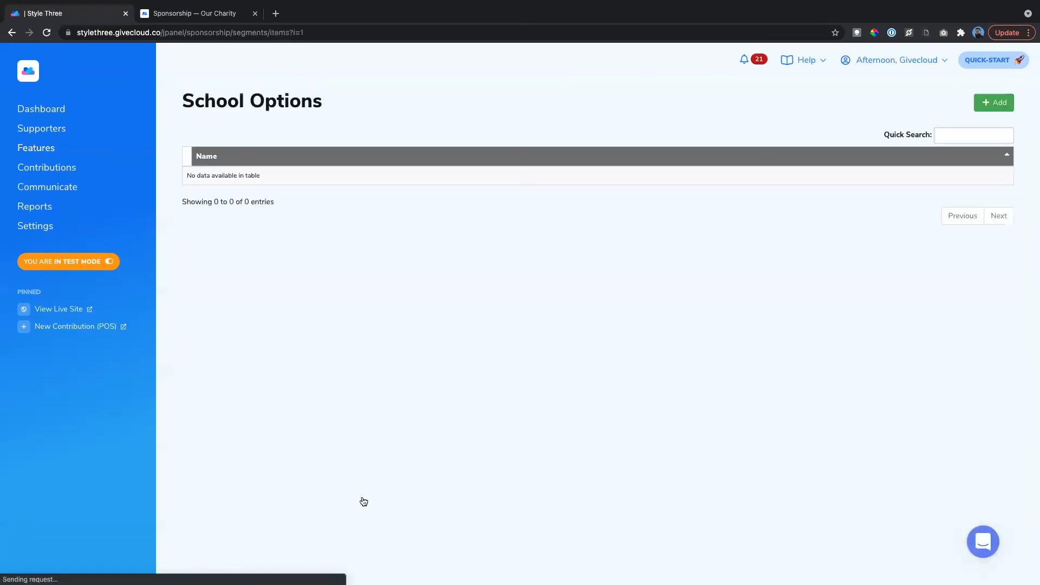
# Step: Add an option named School A to the School field, leaving summary and link empty, and save it
pyautogui.click(993, 104)
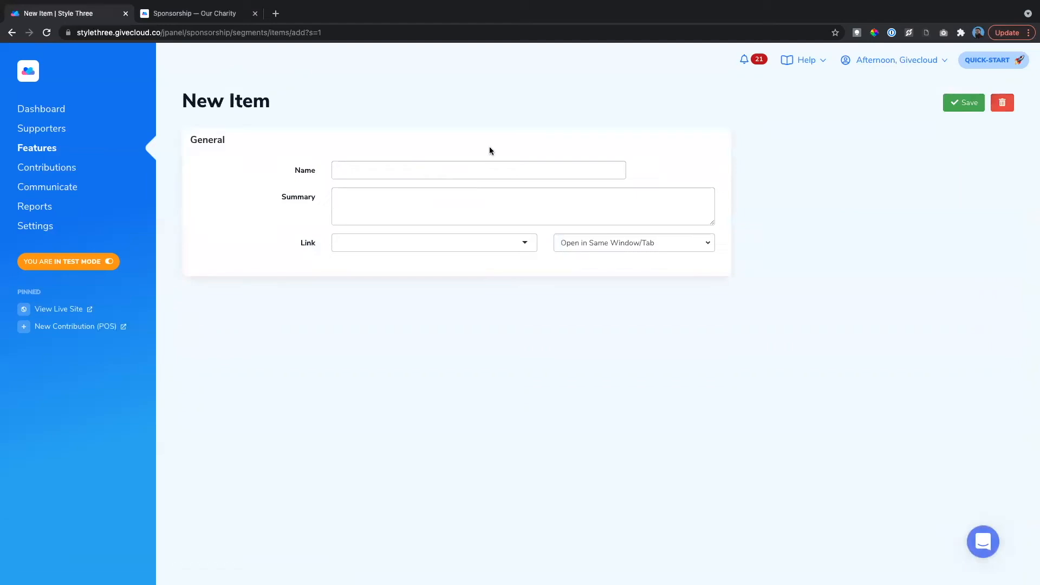
pyautogui.click(403, 175)
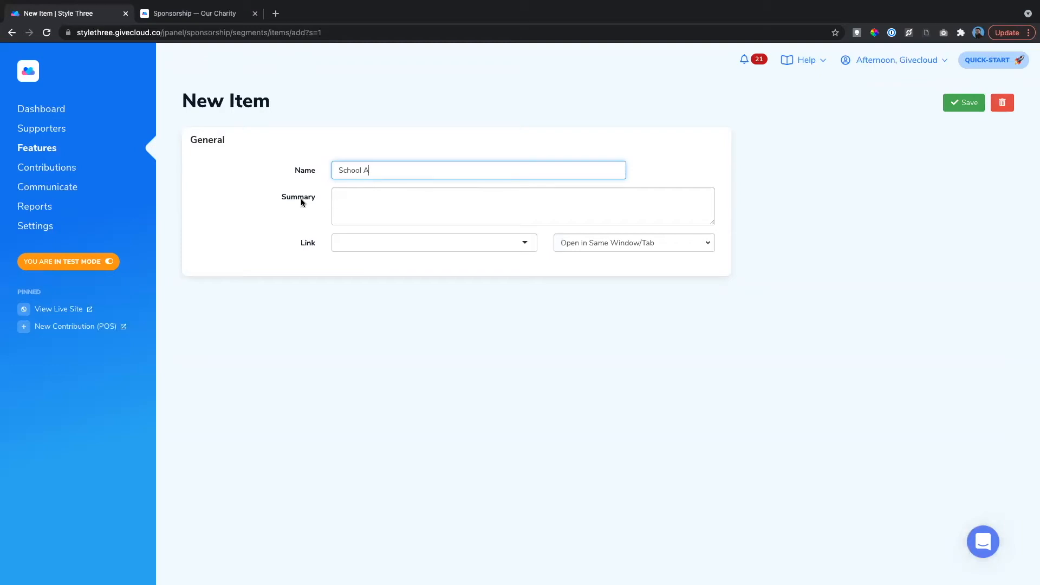
pyautogui.moveTo(279, 197); pyautogui.dragTo(324, 200)
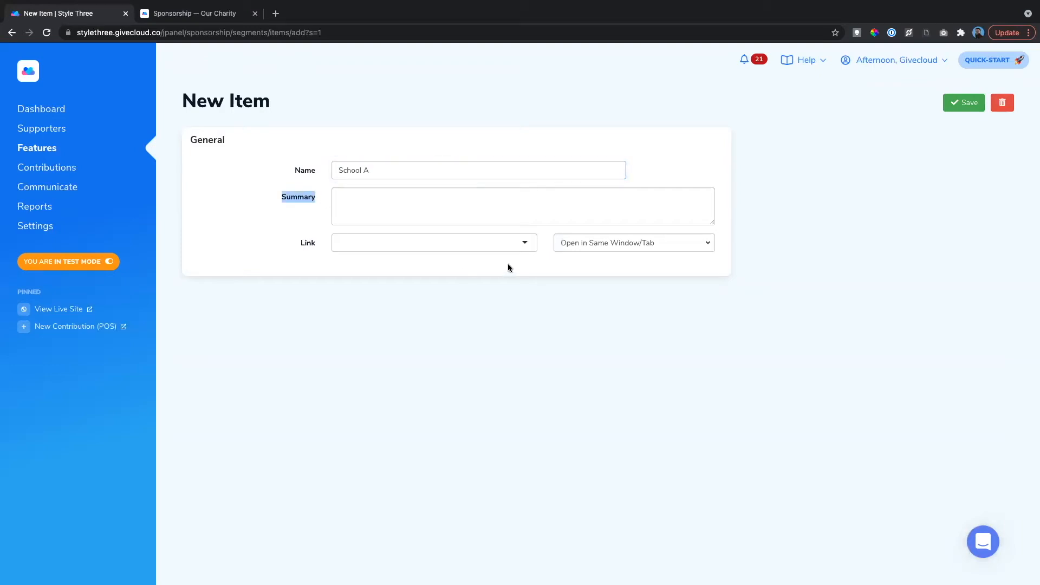
pyautogui.click(518, 245)
pyautogui.click(307, 249)
pyautogui.click(966, 108)
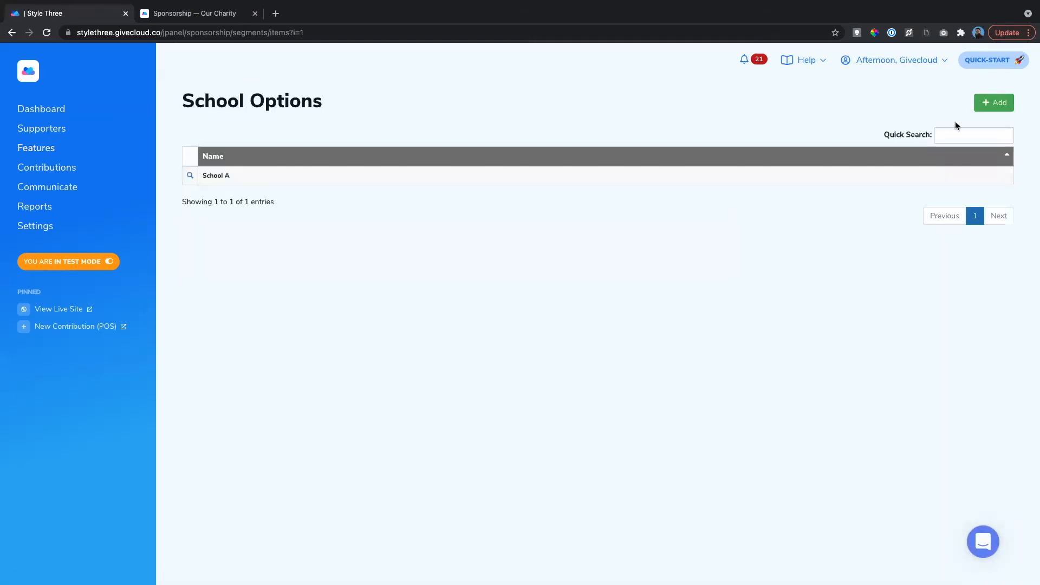
# Step: Add a second option named School B to the School field and save it
pyautogui.click(992, 104)
pyautogui.click(440, 172)
pyautogui.write('School B')
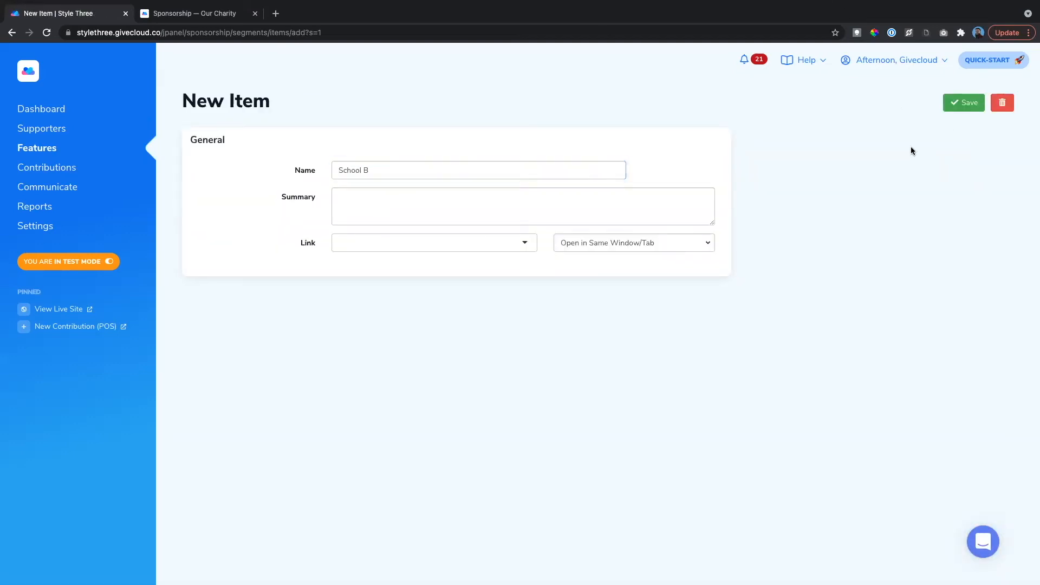
pyautogui.click(964, 103)
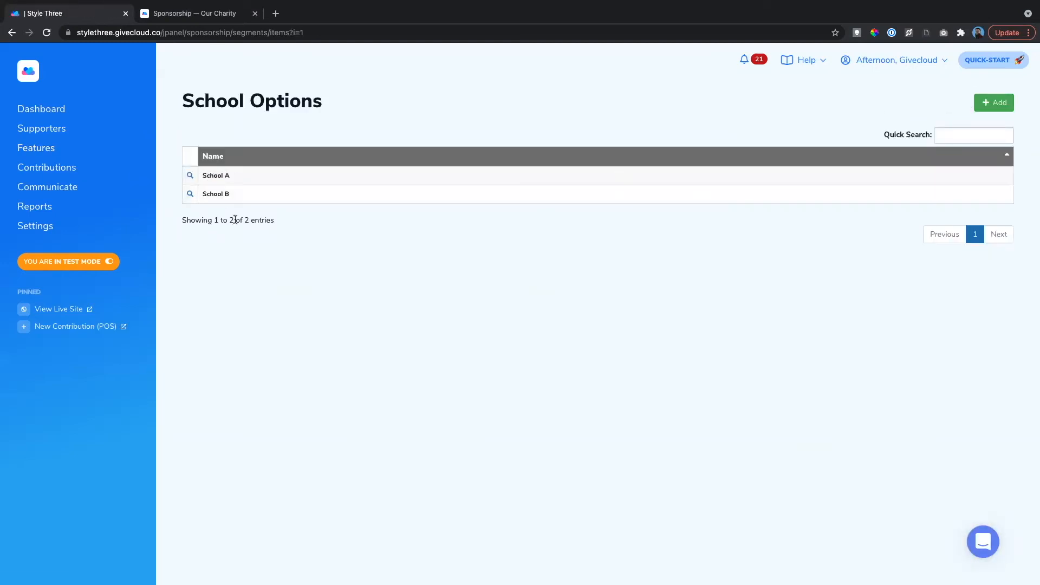
# Step: Open the record of the child with reference number 1 from the Child Sponsorship list
pyautogui.click(46, 151)
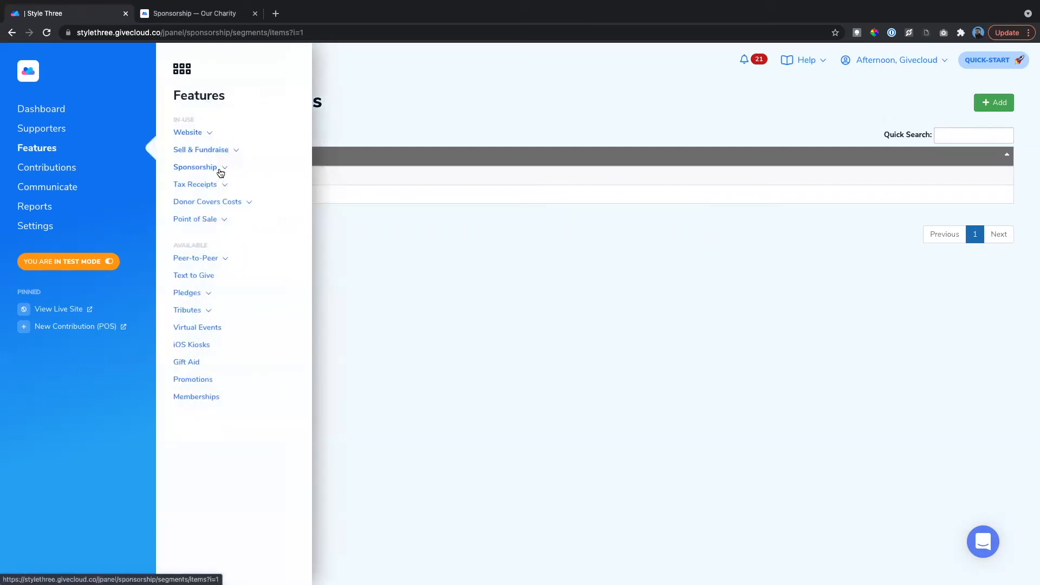
pyautogui.click(221, 174)
pyautogui.click(196, 194)
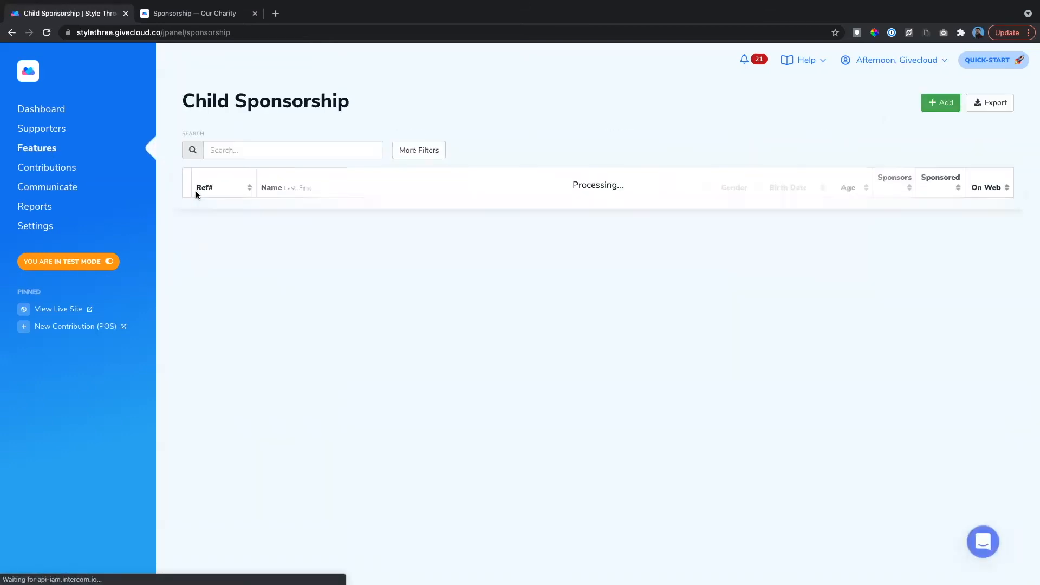
pyautogui.click(190, 207)
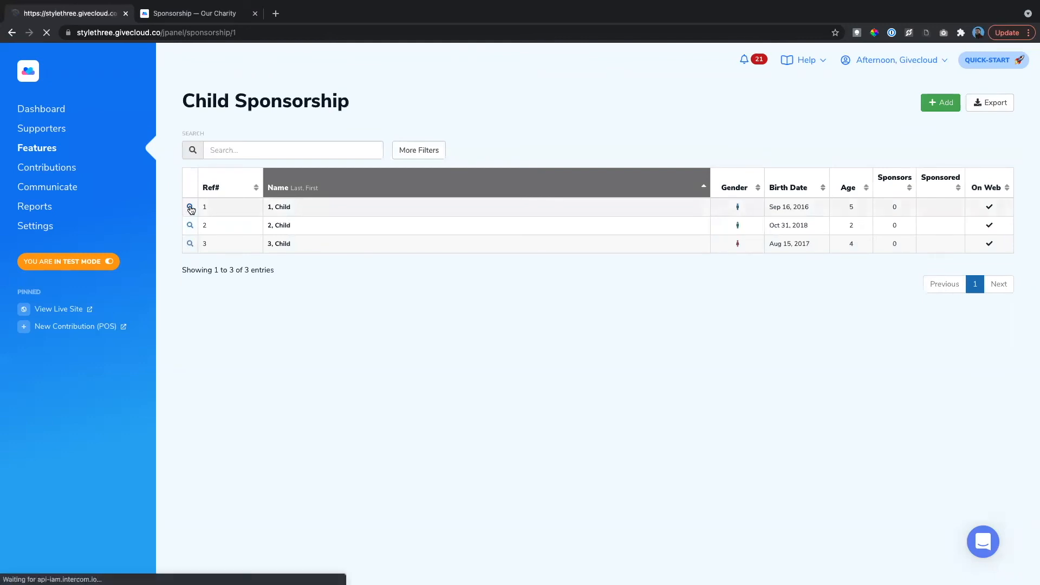
# Step: Set the School public field of Child 1 to School A and save the record
pyautogui.scroll(-3, 282, 281)
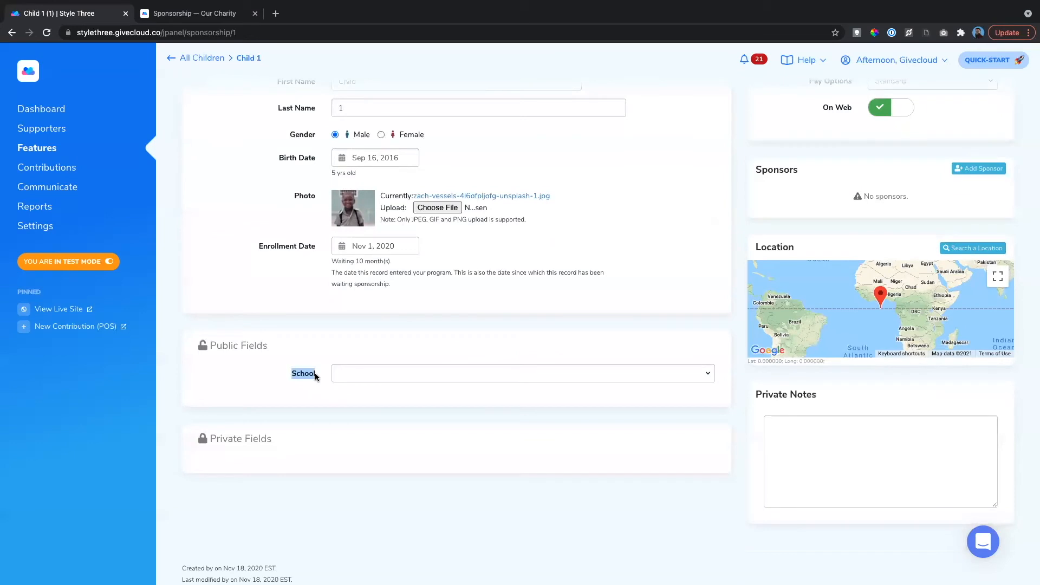
pyautogui.moveTo(219, 352); pyautogui.dragTo(268, 346)
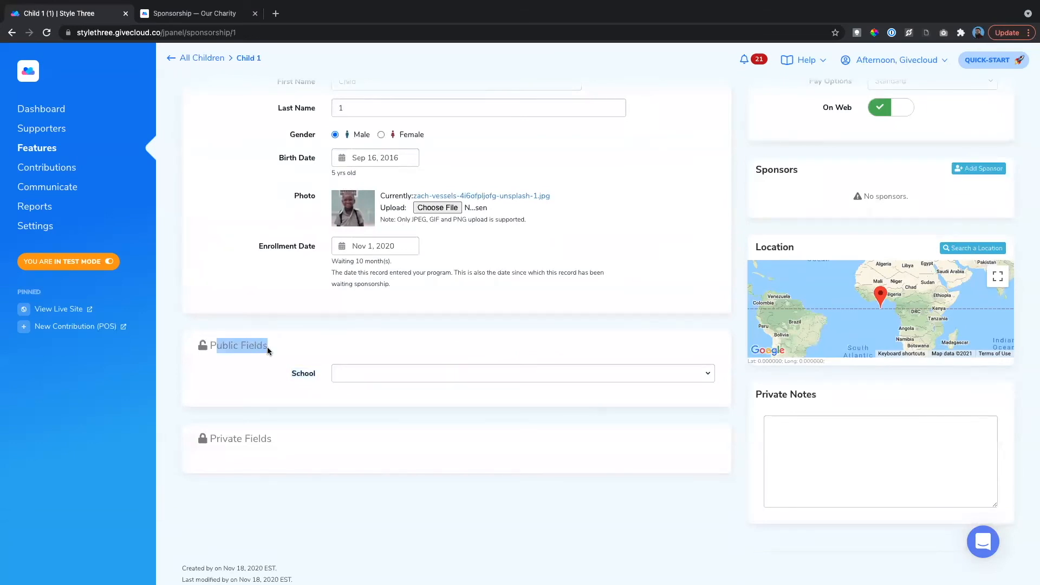
pyautogui.scroll(1, 347, 352)
pyautogui.scroll(-1, 357, 375)
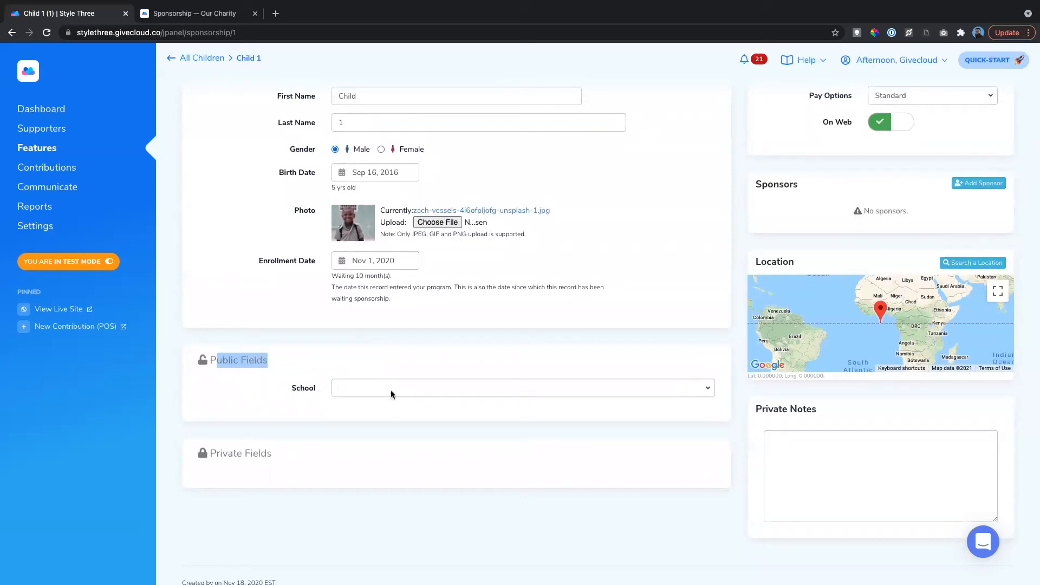
pyautogui.scroll(3, 395, 375)
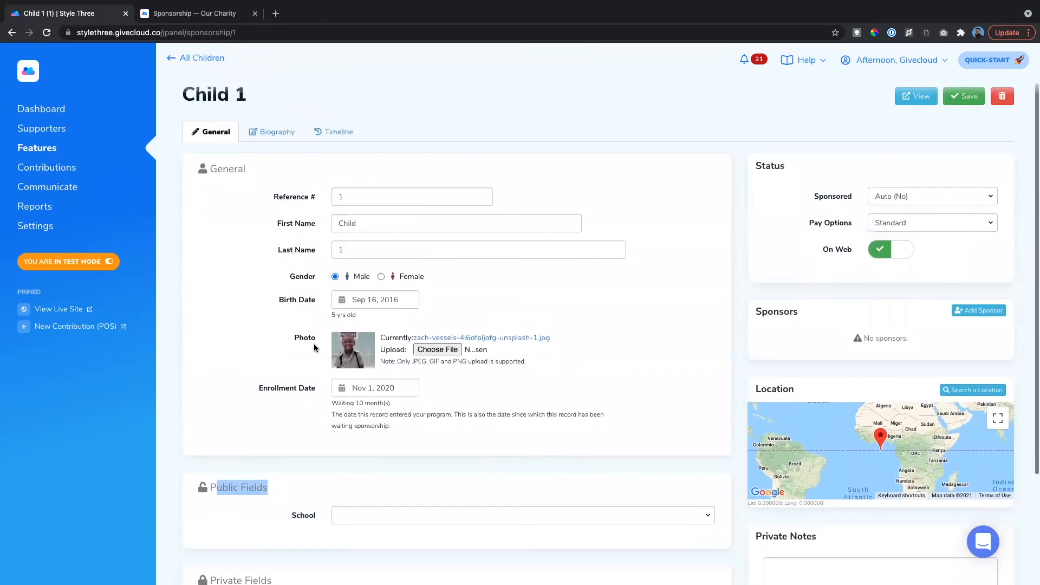
pyautogui.scroll(-1, 343, 241)
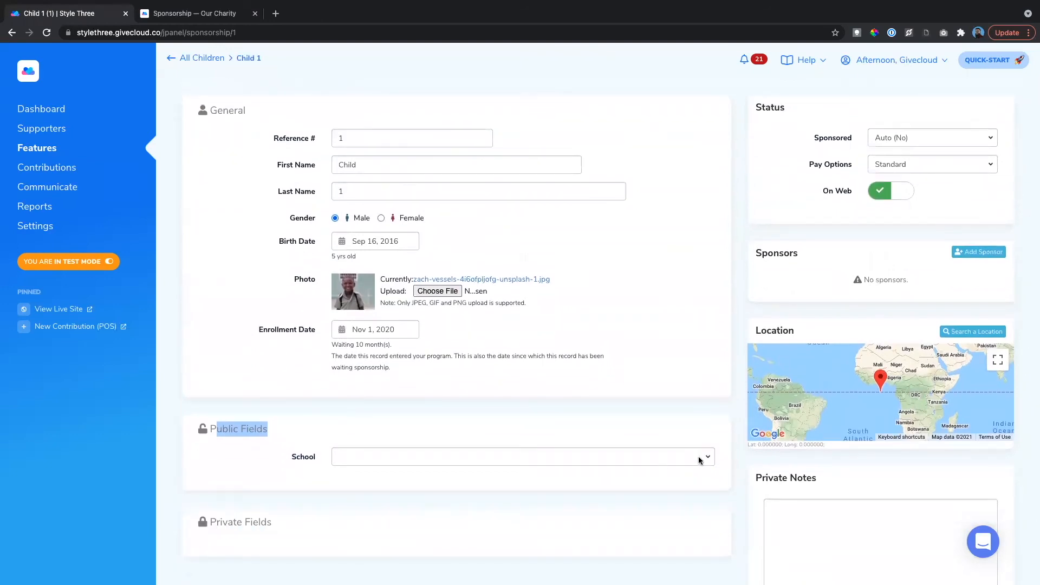
pyautogui.click(702, 458)
pyautogui.click(466, 473)
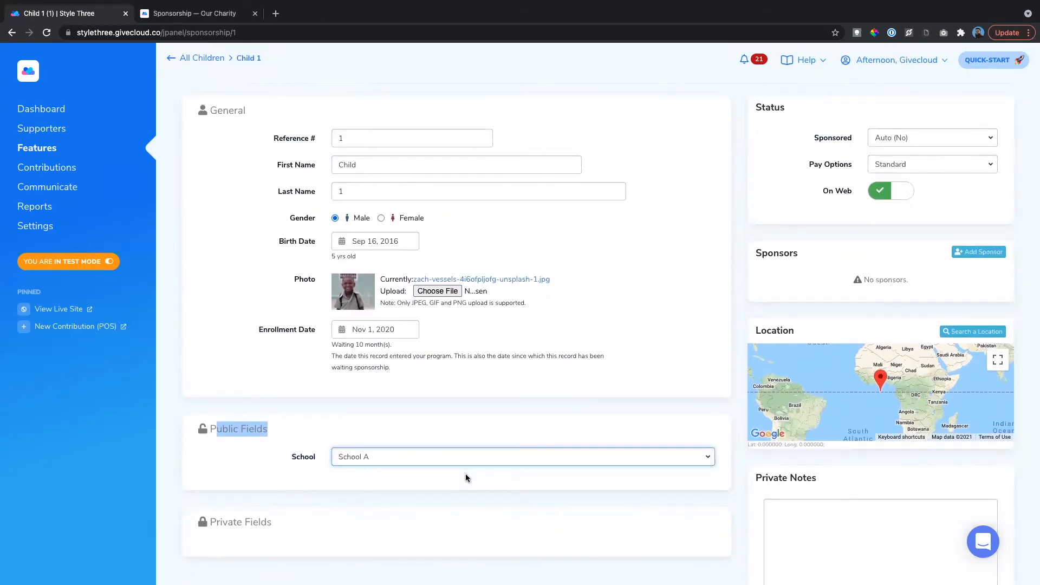
pyautogui.scroll(1, 719, 392)
pyautogui.click(958, 103)
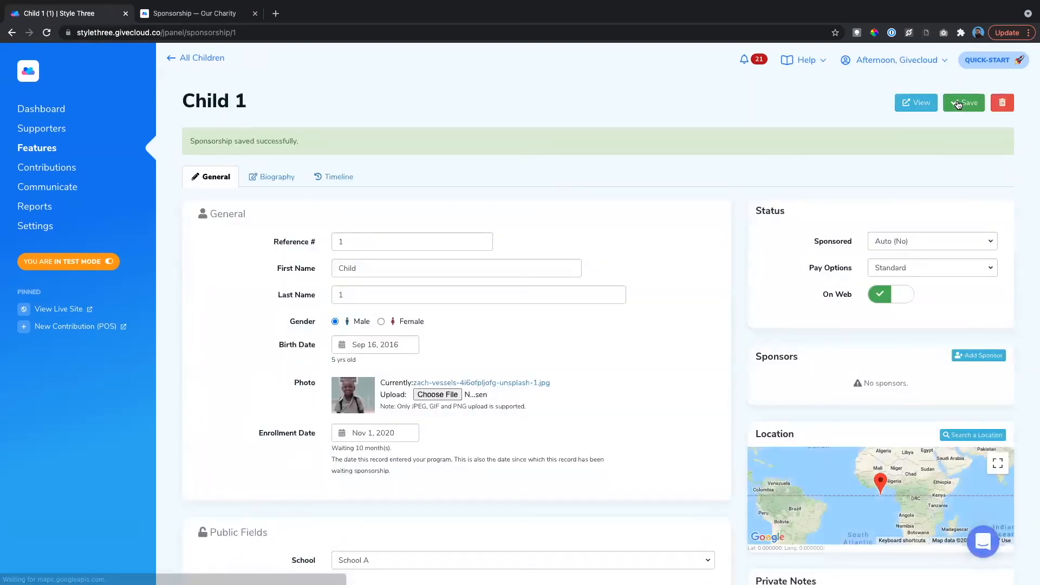
# Step: Open Child 1's public profile page from the record and examine its School section
pyautogui.scroll(-1, 536, 221)
pyautogui.scroll(1, 538, 222)
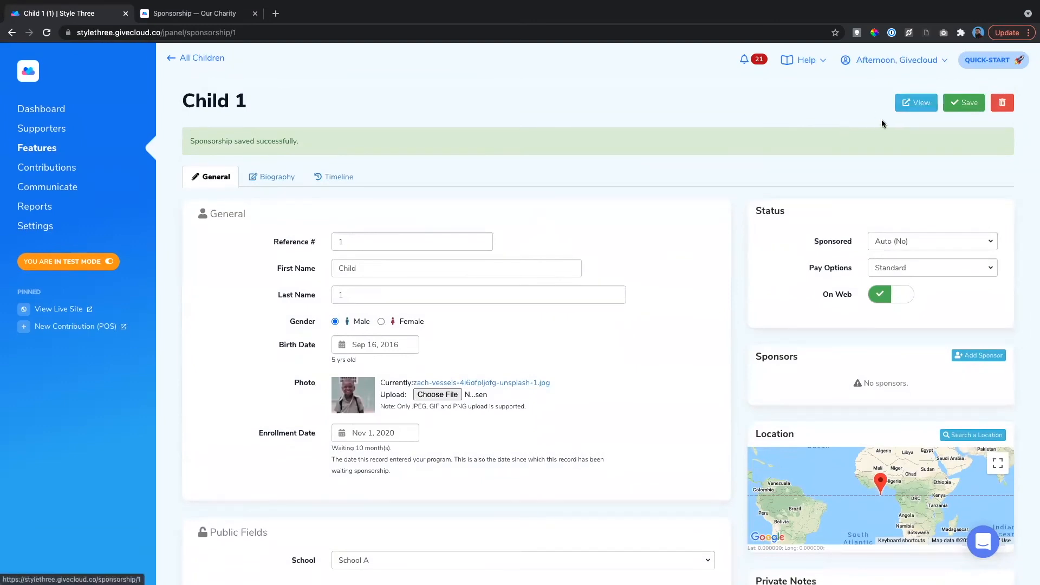
pyautogui.click(923, 104)
pyautogui.scroll(-3, 411, 318)
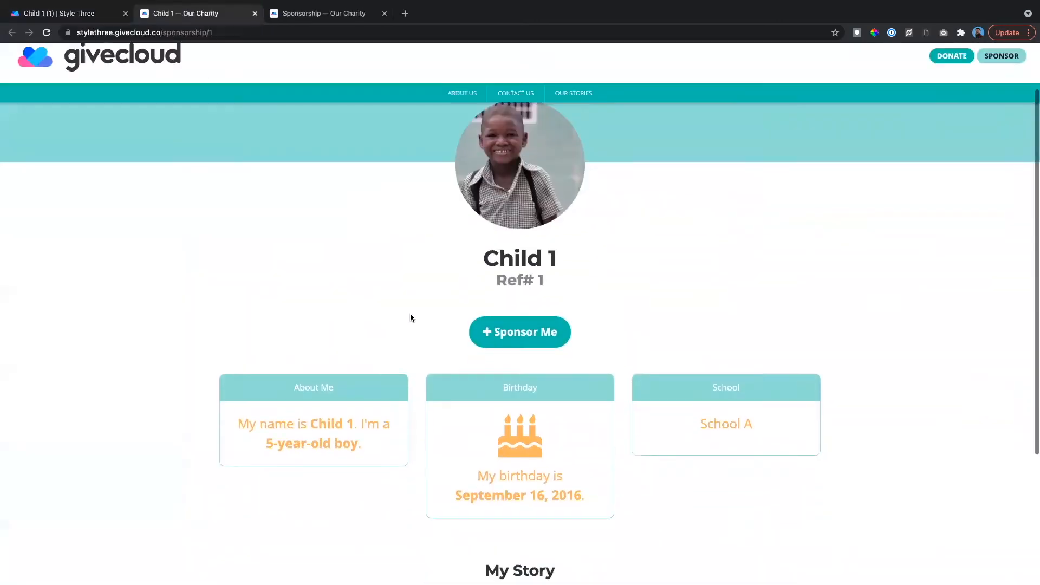
pyautogui.scroll(-1, 411, 319)
pyautogui.moveTo(703, 287); pyautogui.dragTo(699, 324)
pyautogui.click(708, 292)
pyautogui.scroll(2, 707, 317)
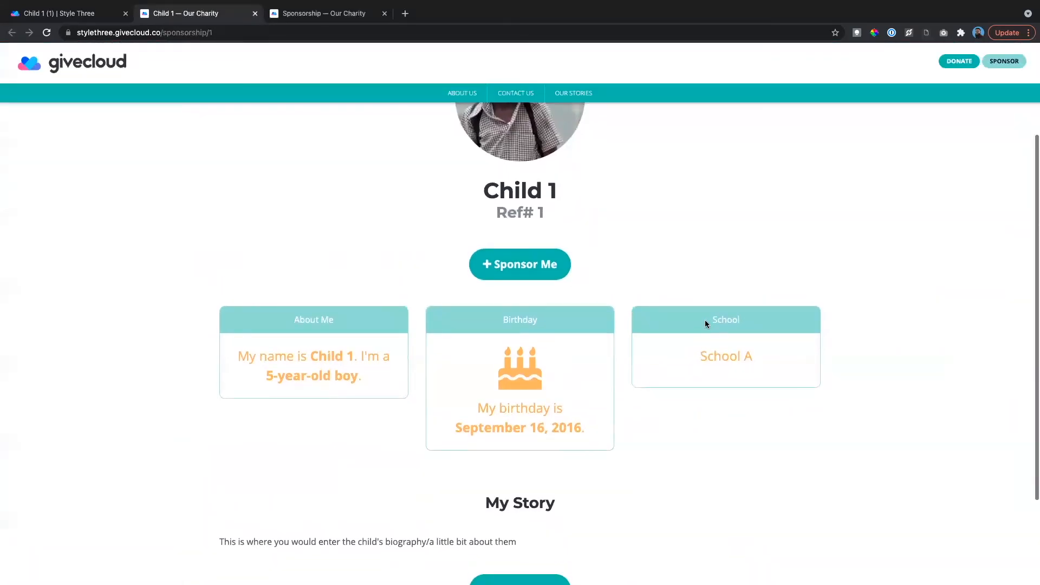
pyautogui.scroll(1, 705, 324)
pyautogui.scroll(1, 681, 364)
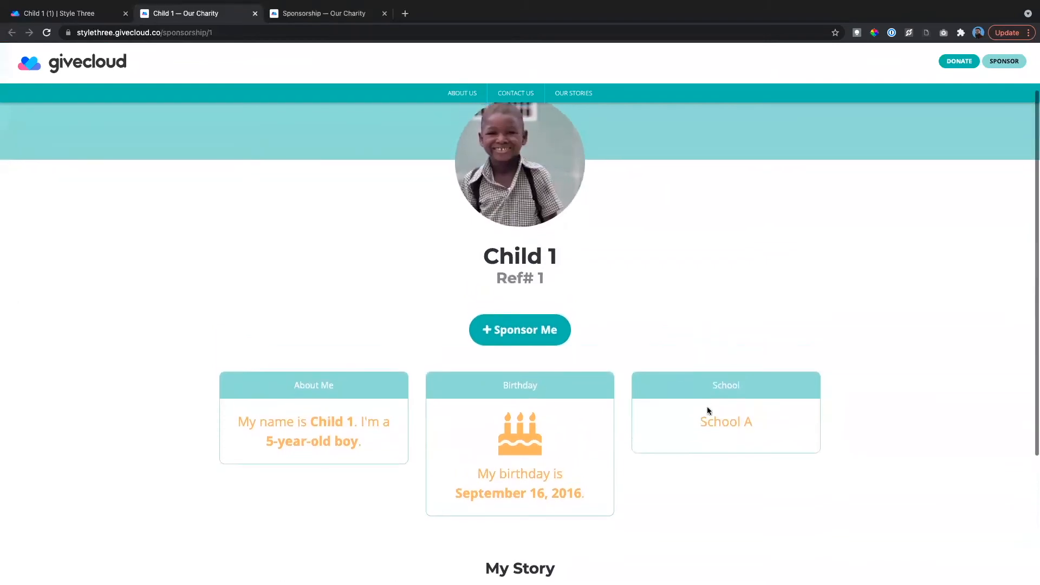
pyautogui.moveTo(697, 426); pyautogui.dragTo(759, 425)
pyautogui.scroll(1, 237, 167)
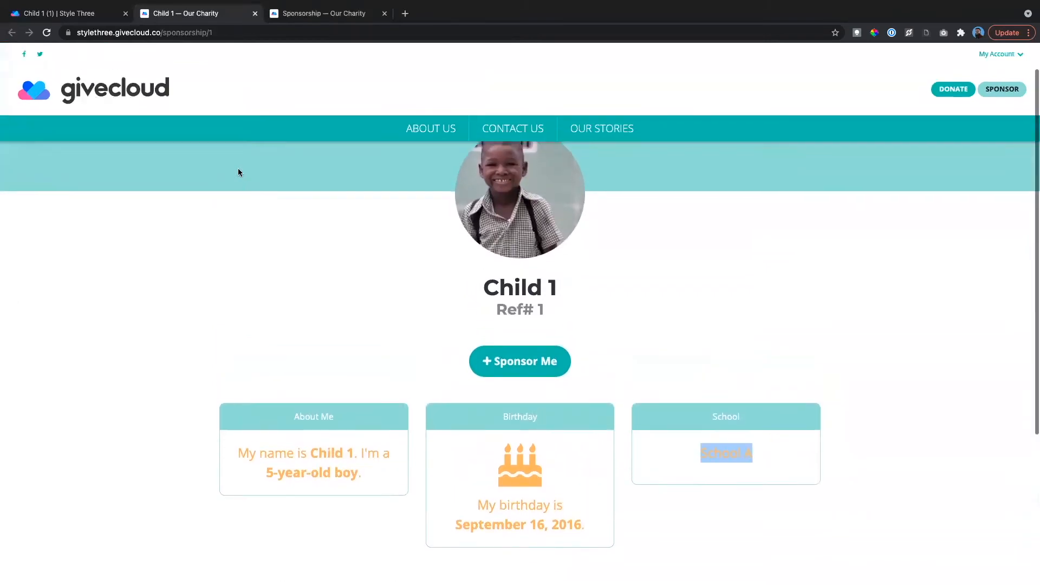
# Step: Return to the admin record of Child 1 and go back to the Child Sponsorship list
pyautogui.moveTo(67, 14)
pyautogui.click(82, 41)
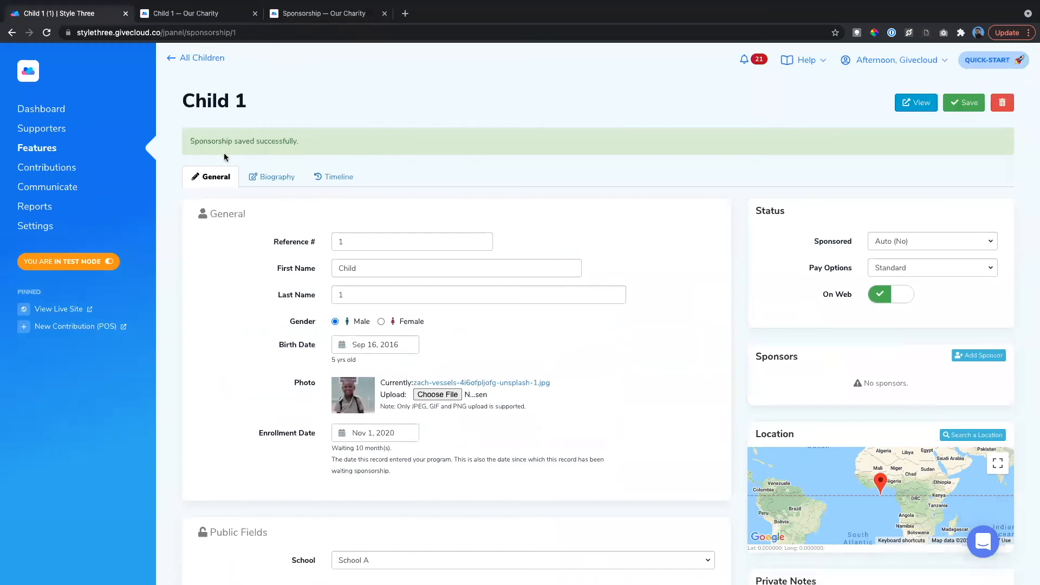
pyautogui.click(171, 61)
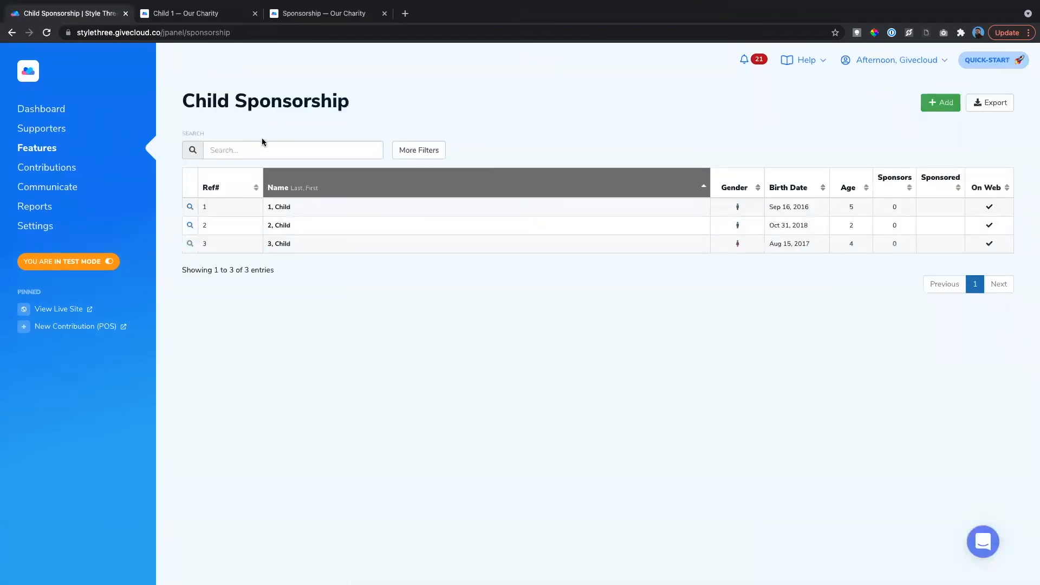
pyautogui.click(47, 148)
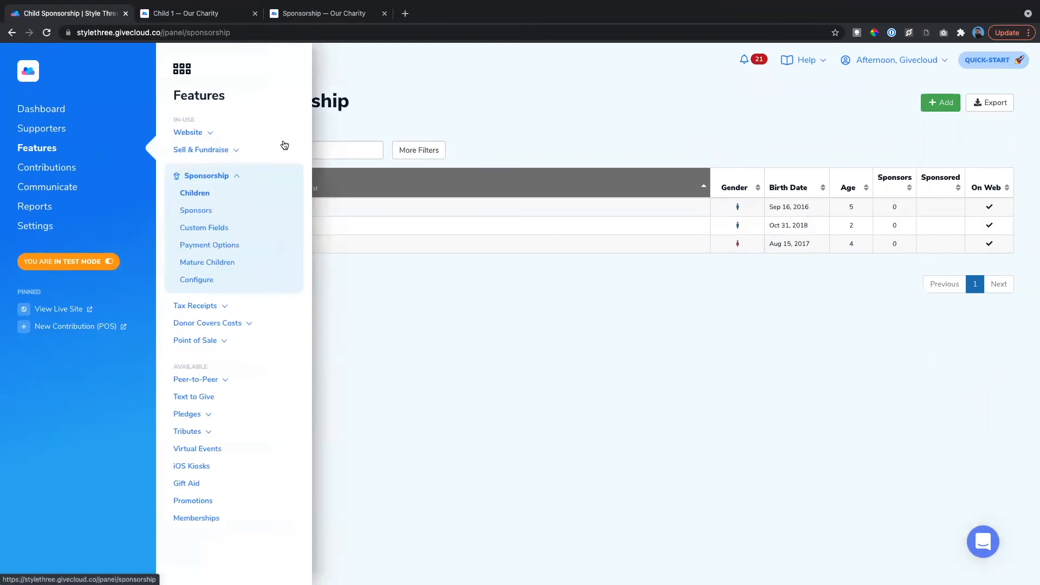
pyautogui.click(205, 196)
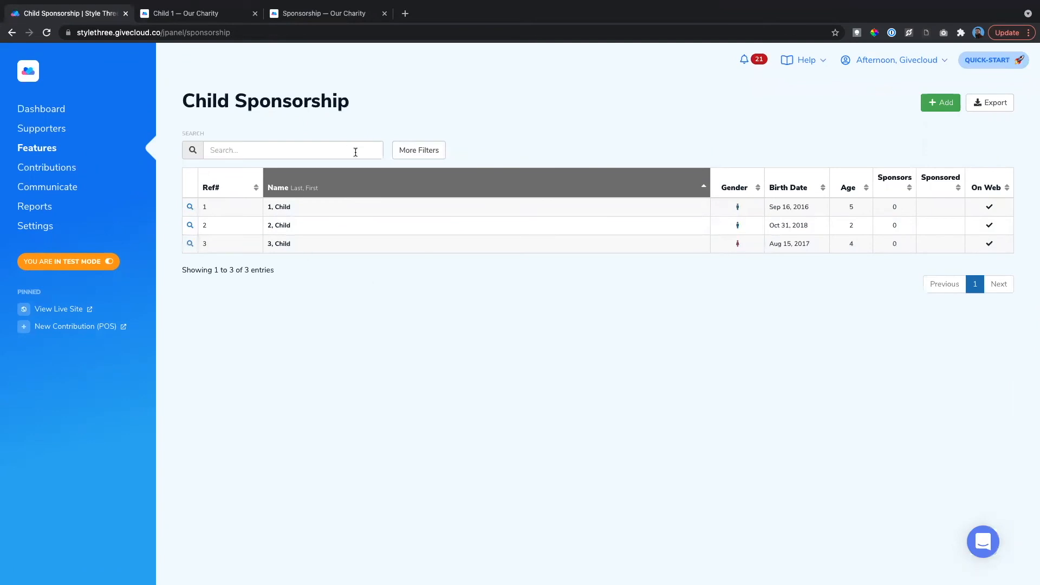
# Step: Expand the filters of the Child Sponsorship list, filter the children by School A, and clear that filter
pyautogui.click(433, 152)
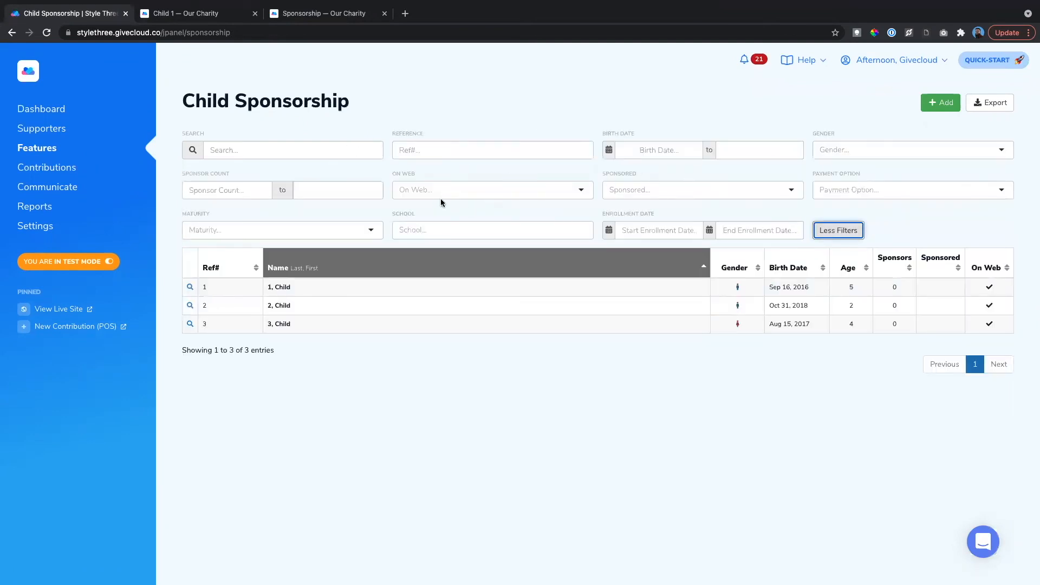
pyautogui.moveTo(388, 212); pyautogui.dragTo(448, 216)
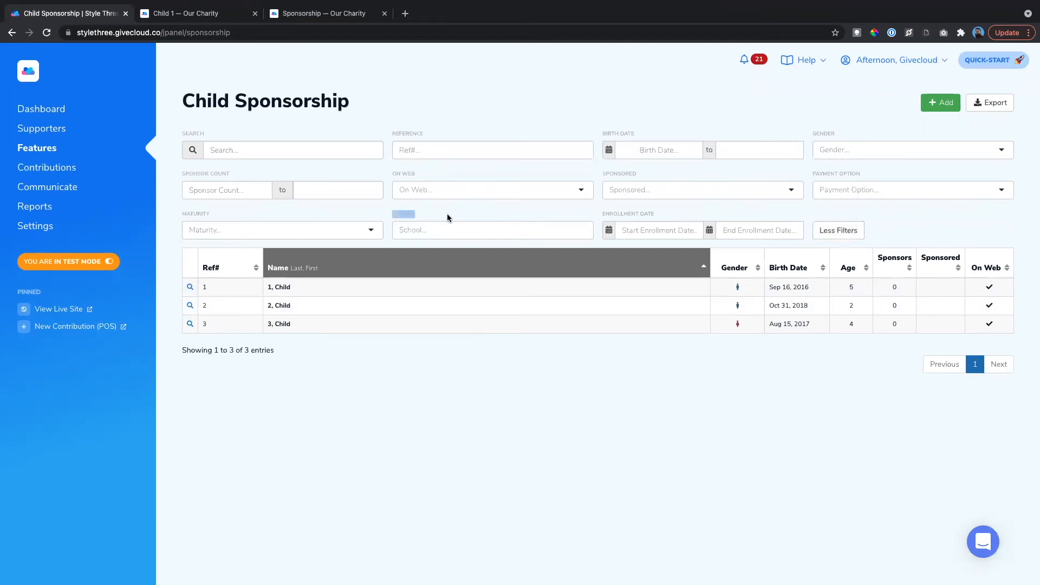
pyautogui.click(398, 216)
pyautogui.click(431, 230)
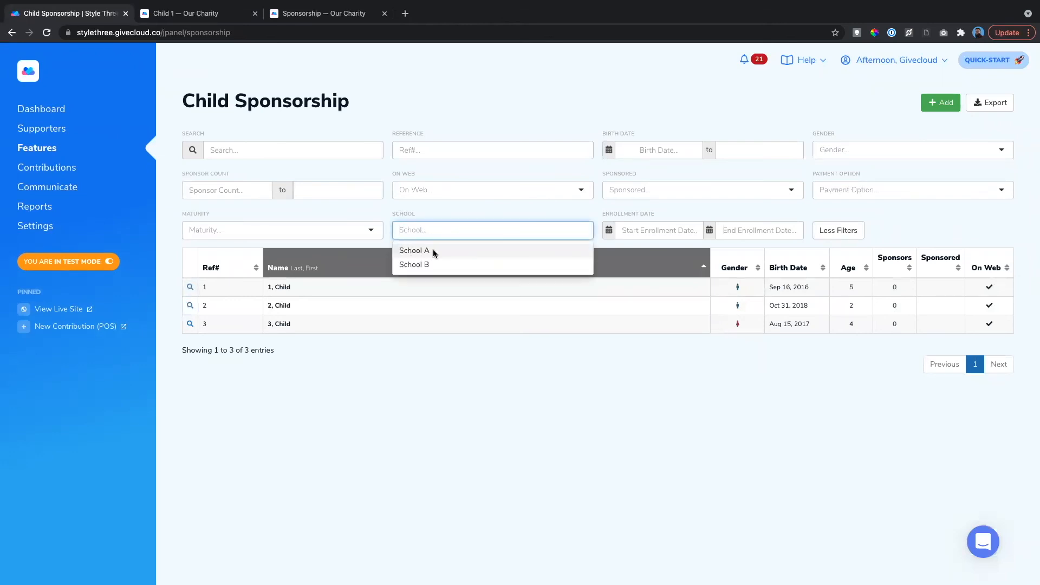
pyautogui.click(438, 251)
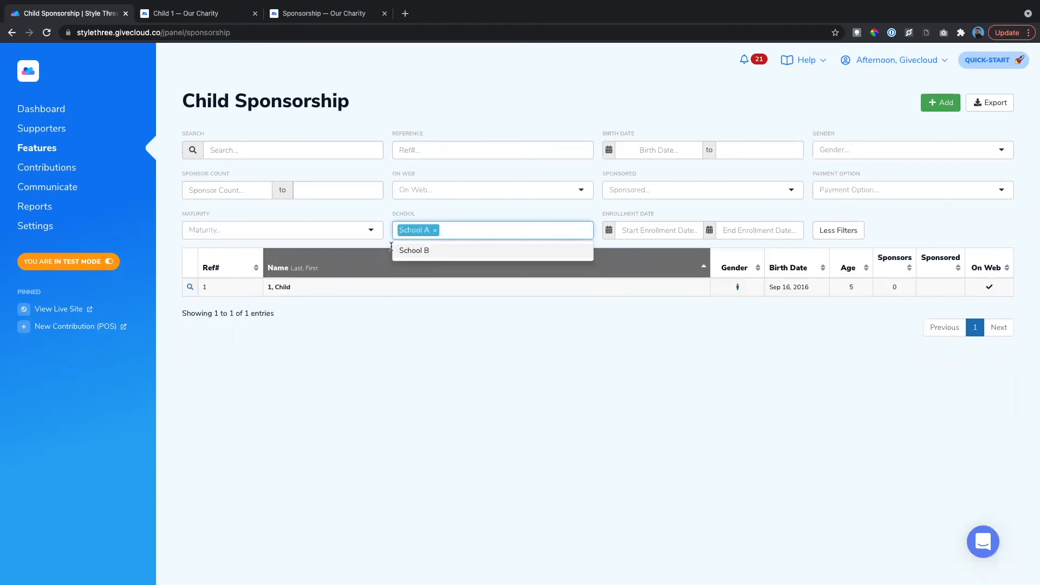
pyautogui.click(431, 213)
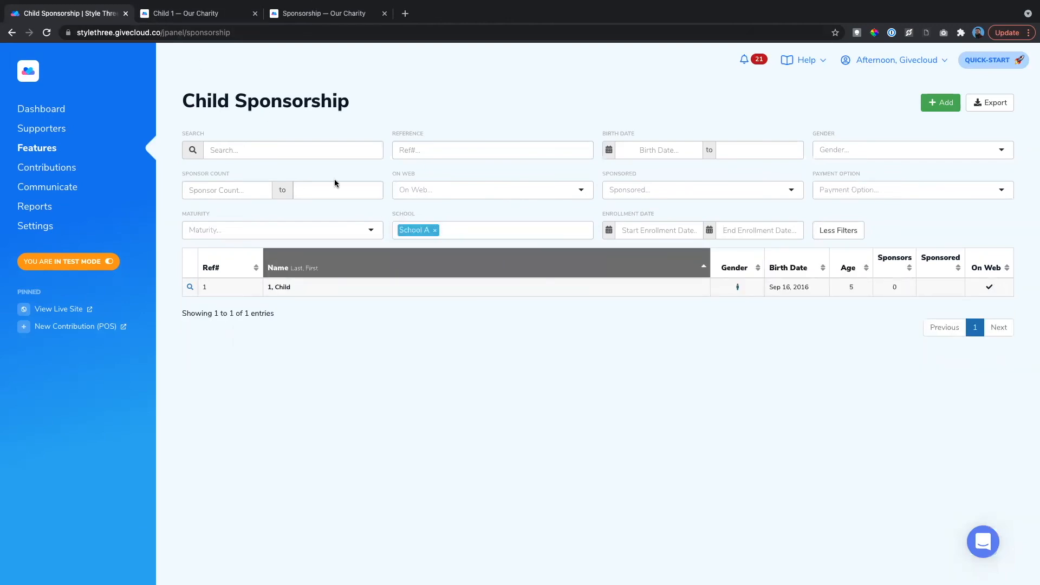
pyautogui.click(438, 233)
pyautogui.click(324, 53)
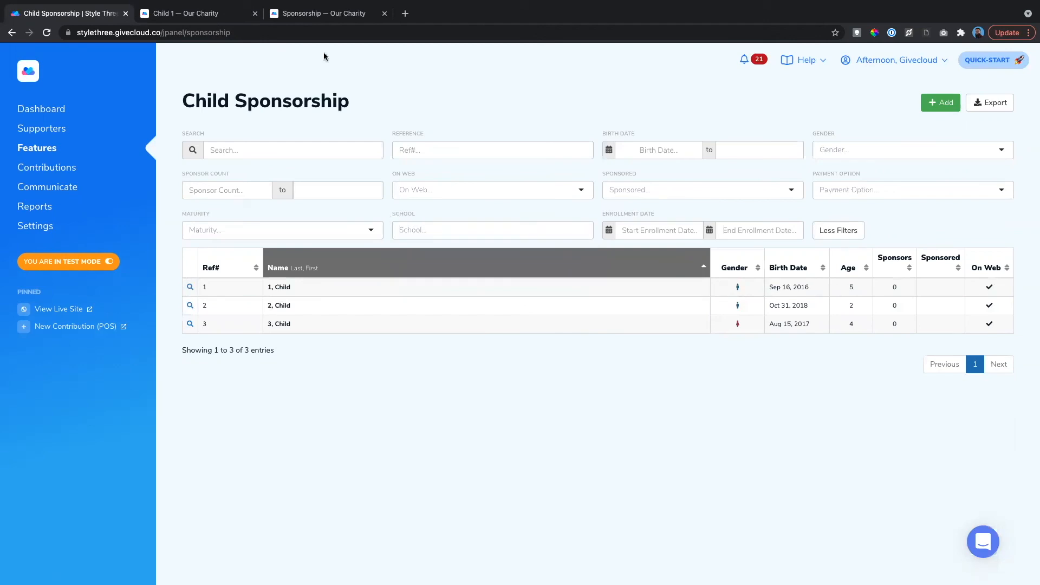
# Step: Go to the public sponsorship list page on the live site and examine its search filters
pyautogui.click(214, 21)
pyautogui.scroll(1, 470, 175)
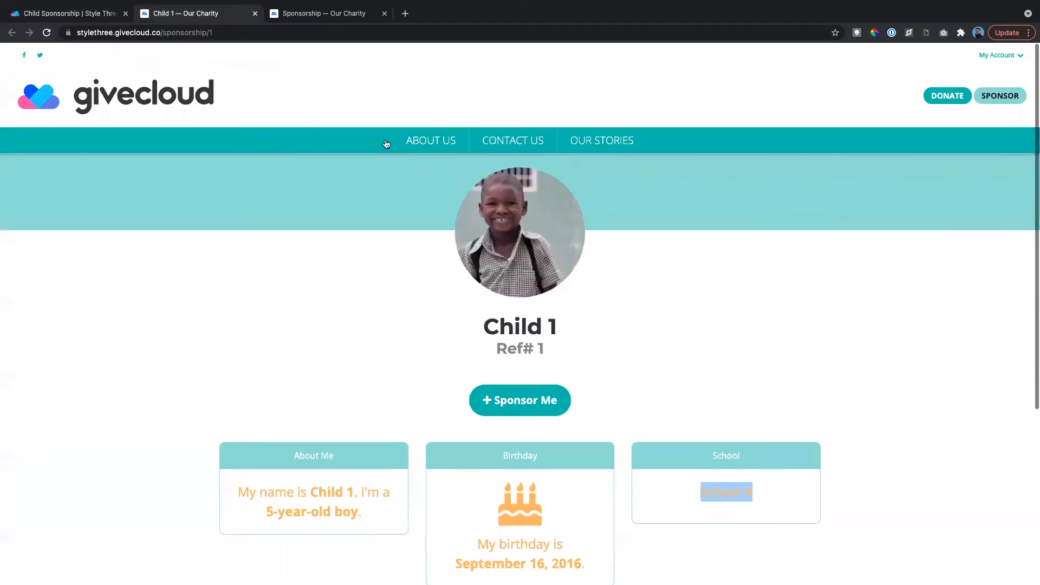
pyautogui.click(1015, 96)
pyautogui.scroll(-3, 334, 277)
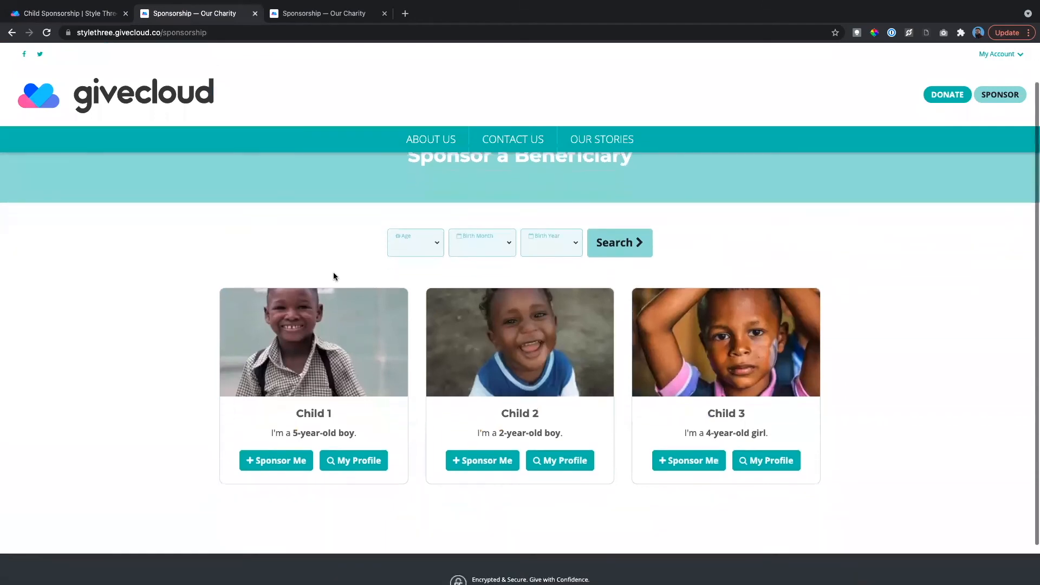
pyautogui.scroll(3, 326, 273)
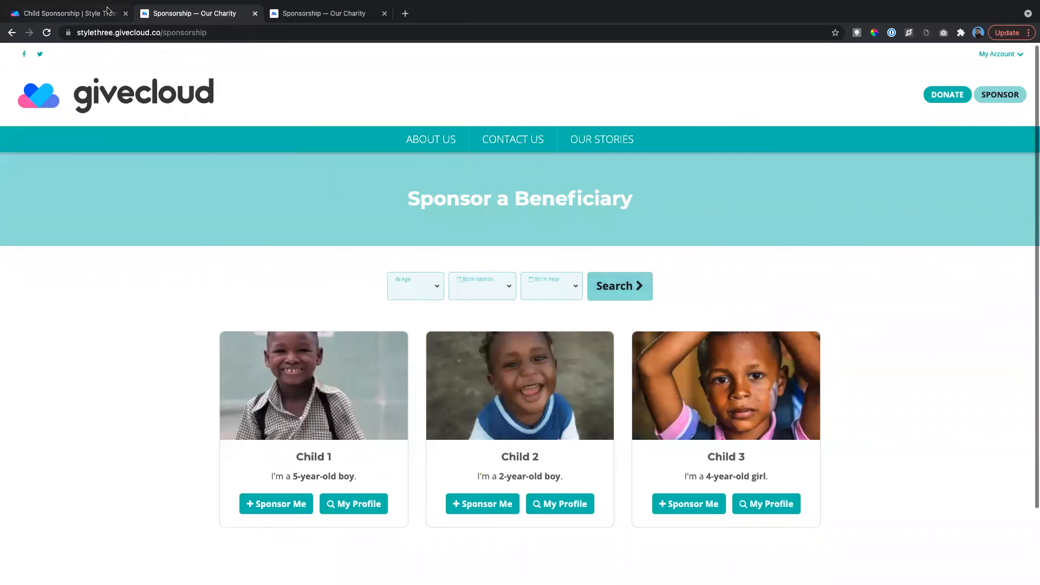
# Step: Back in the admin site, open the Sponsorship section of the website's Site Design settings
pyautogui.click(89, 14)
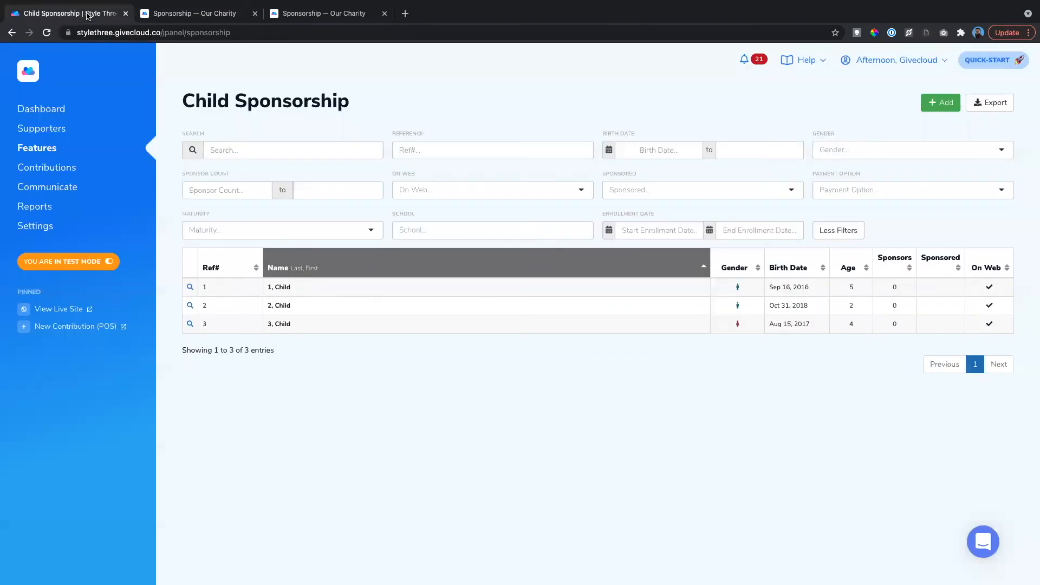
pyautogui.click(47, 152)
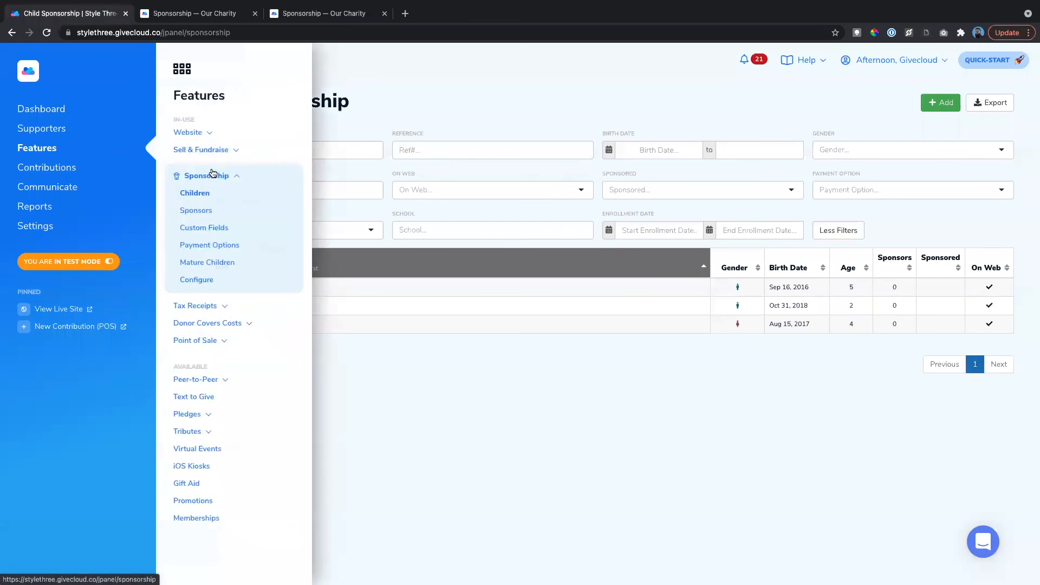
pyautogui.click(204, 135)
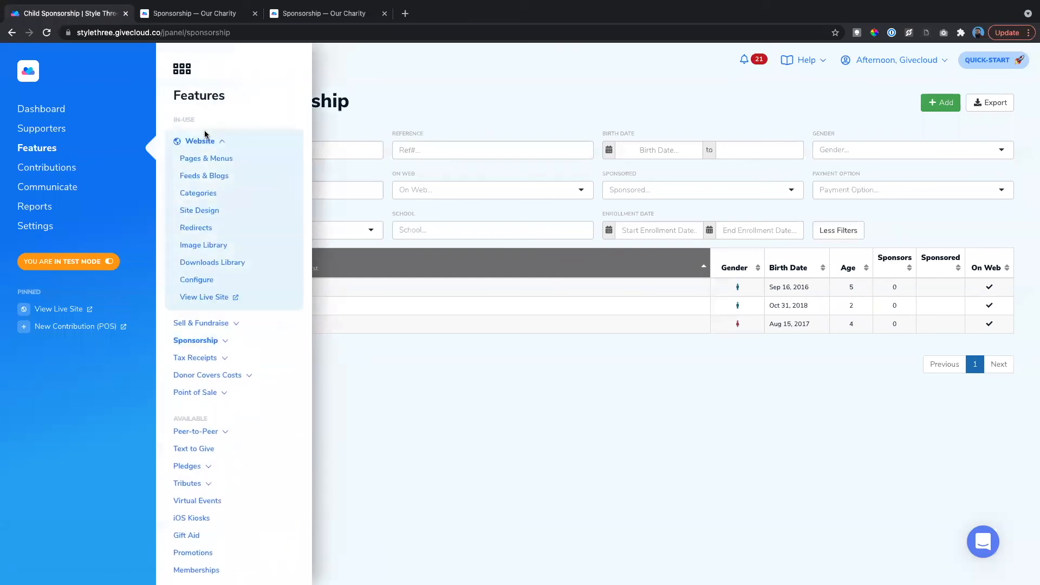
pyautogui.click(206, 213)
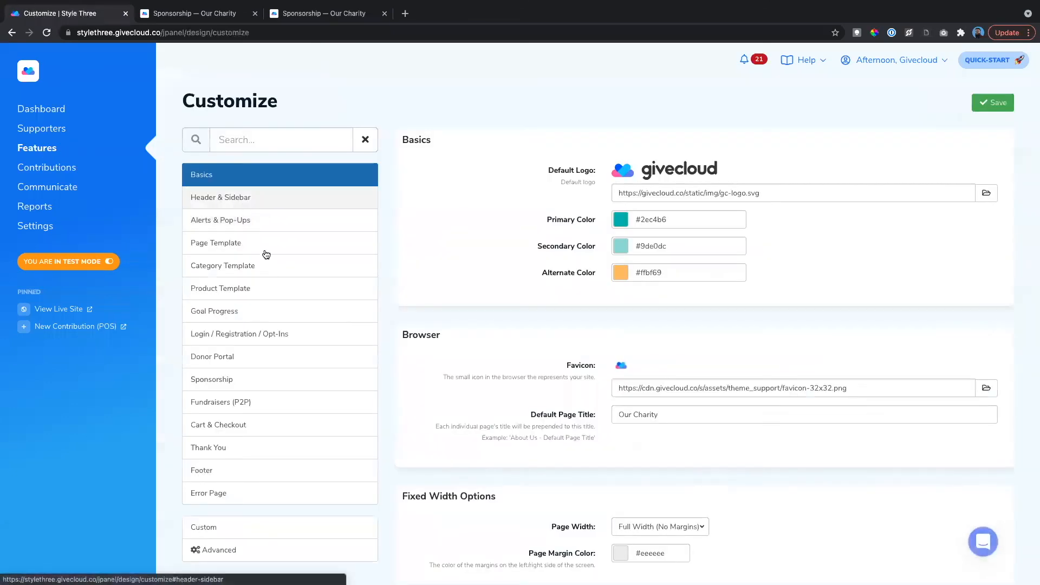
pyautogui.click(240, 384)
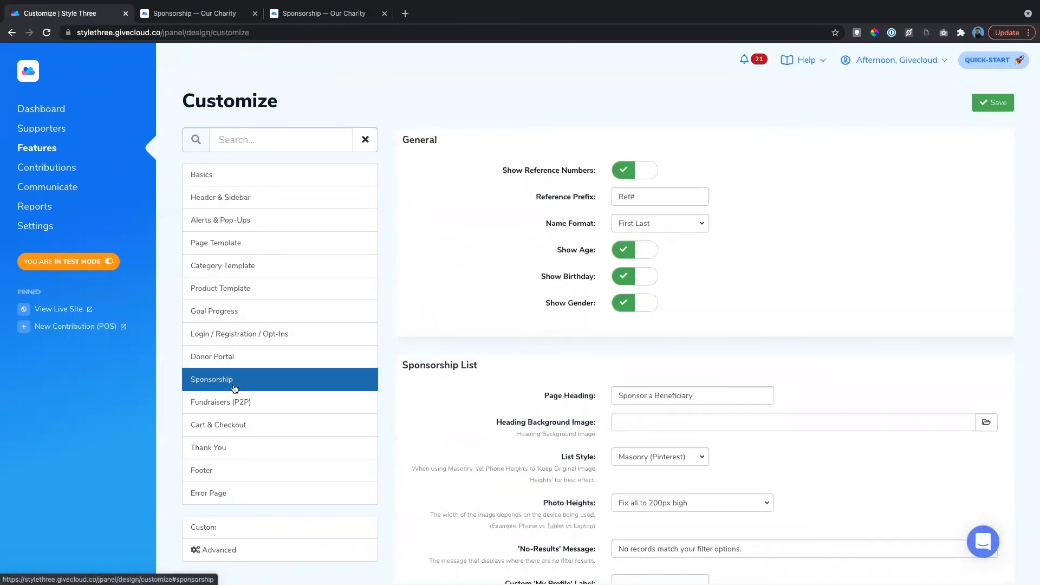
# Step: In the sponsorship Filter Options, replace Region with a new School filter and save the design changes
pyautogui.scroll(-5, 522, 341)
pyautogui.scroll(-9, 525, 345)
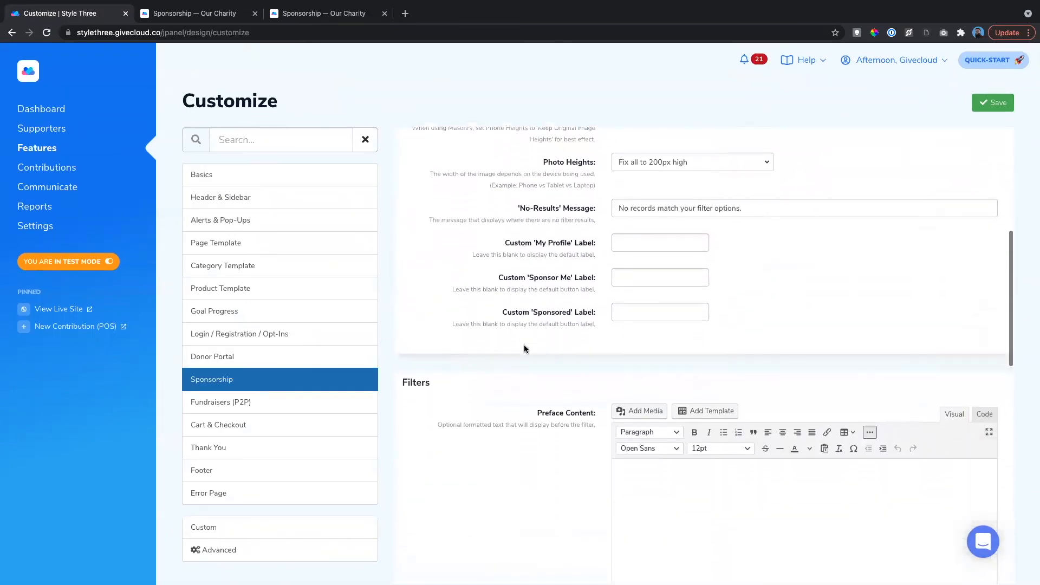
pyautogui.moveTo(544, 371); pyautogui.dragTo(600, 367)
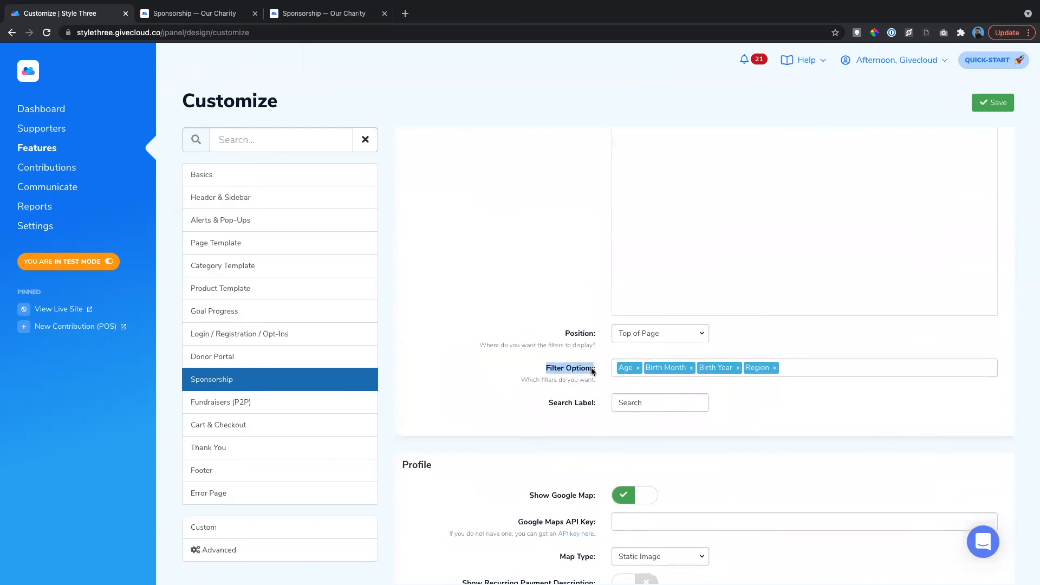
pyautogui.scroll(-1, 574, 381)
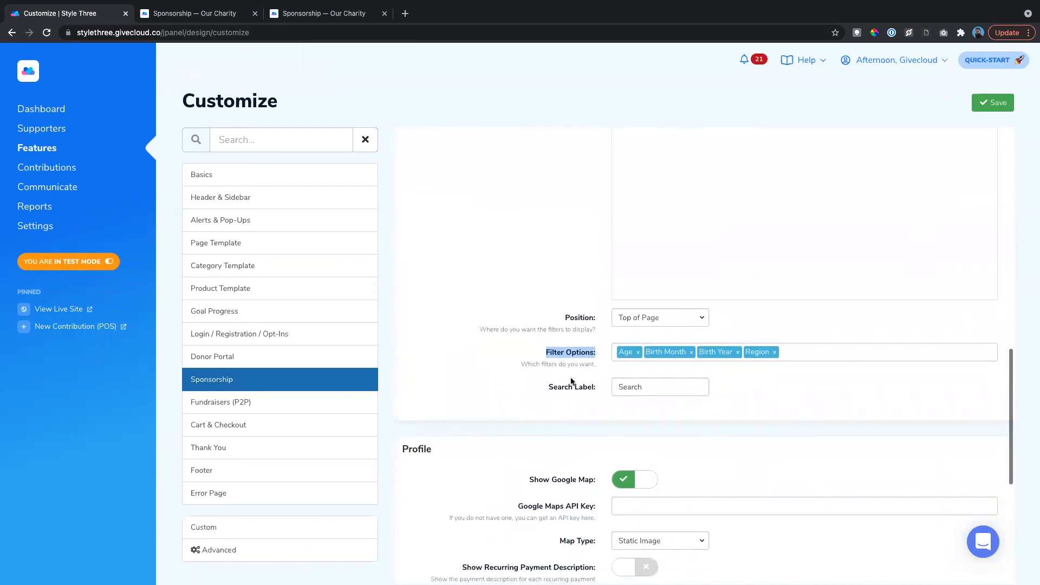
pyautogui.click(784, 354)
pyautogui.click(775, 353)
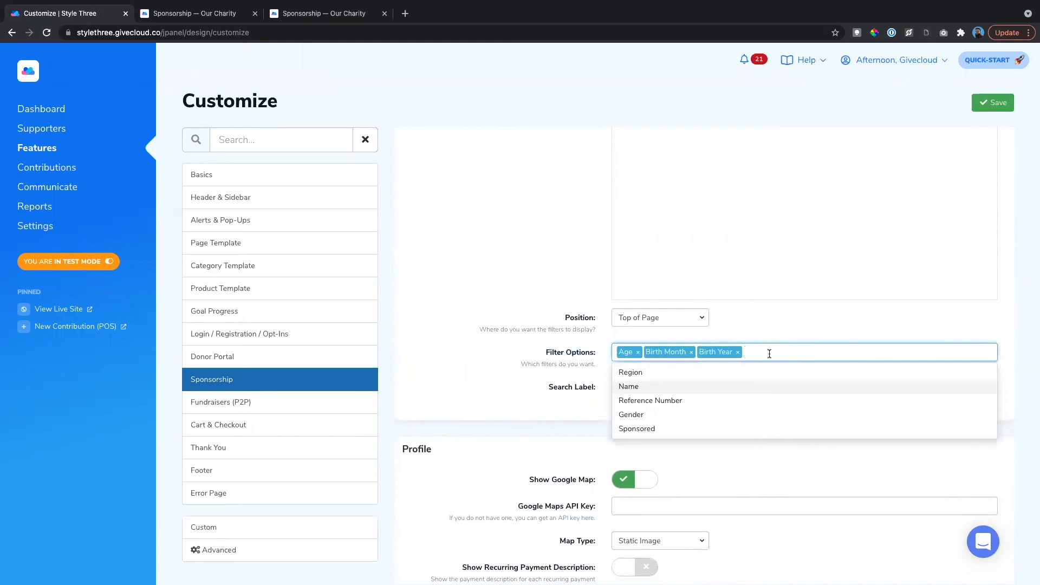
pyautogui.write('School')
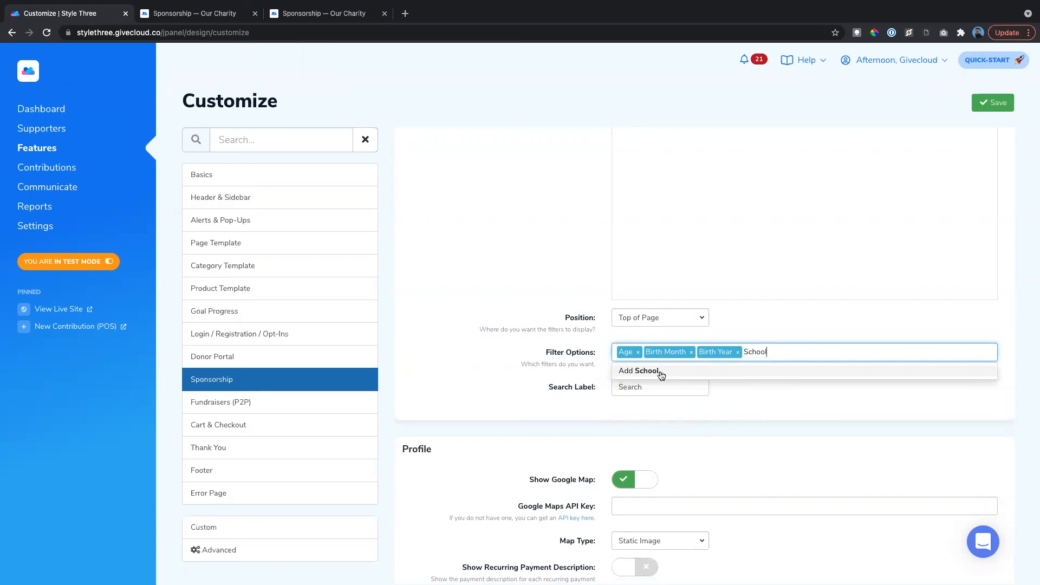
pyautogui.click(655, 370)
pyautogui.click(559, 348)
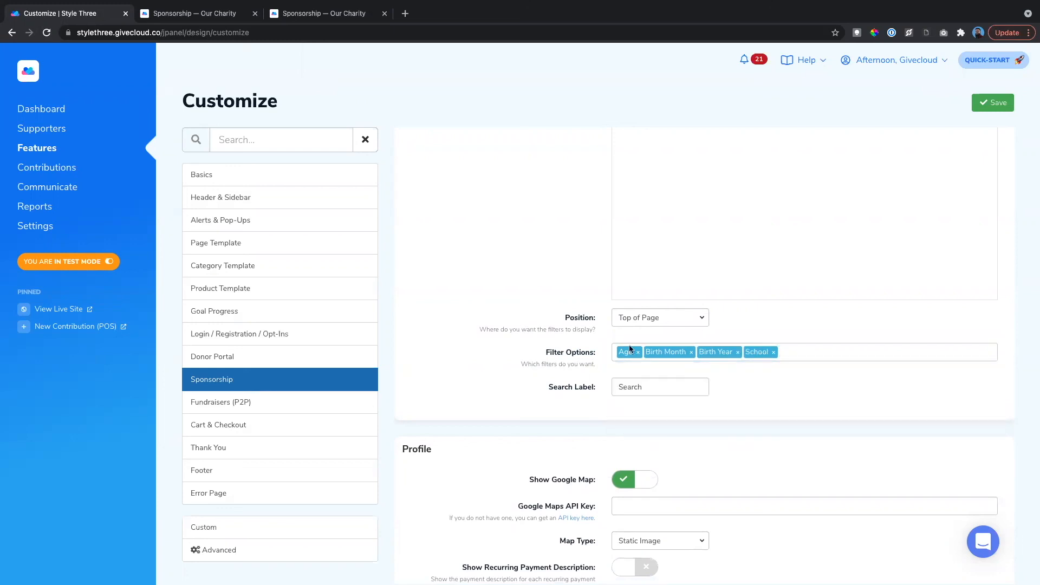
pyautogui.click(996, 104)
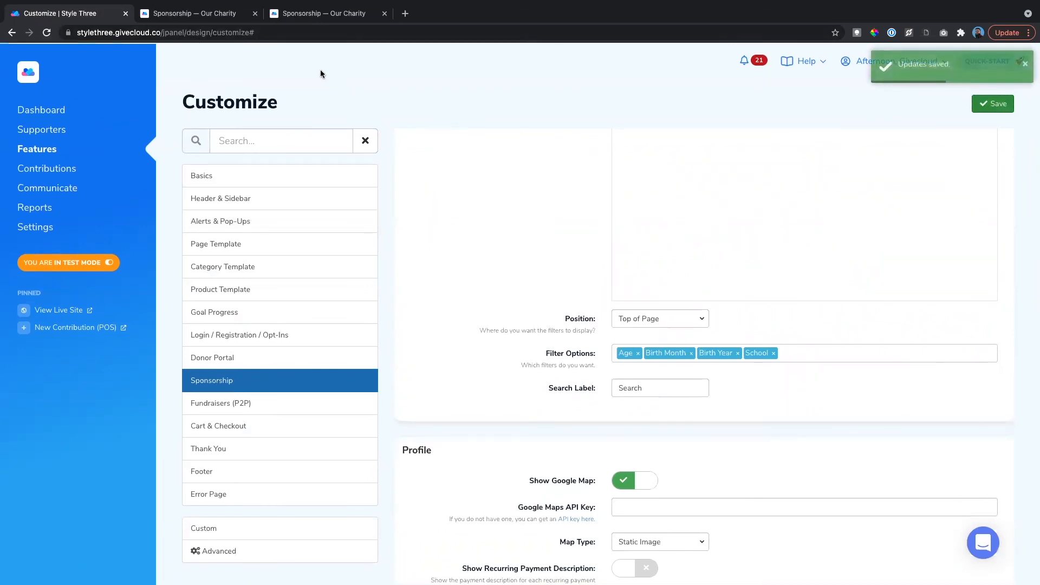
# Step: Reload the public sponsorship list page and show the choices of its School filter
pyautogui.click(291, 17)
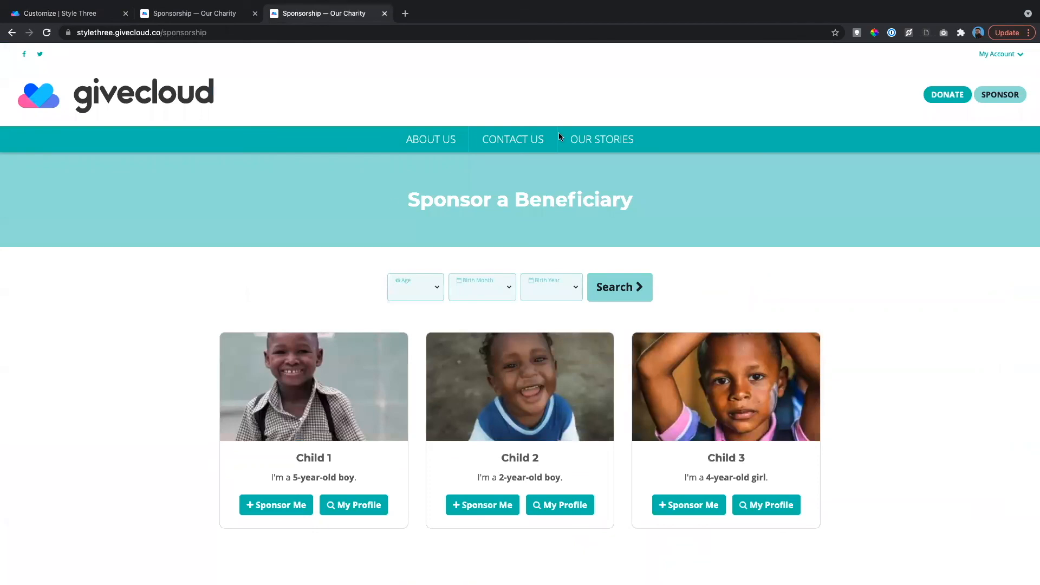
pyautogui.click(46, 33)
pyautogui.click(584, 282)
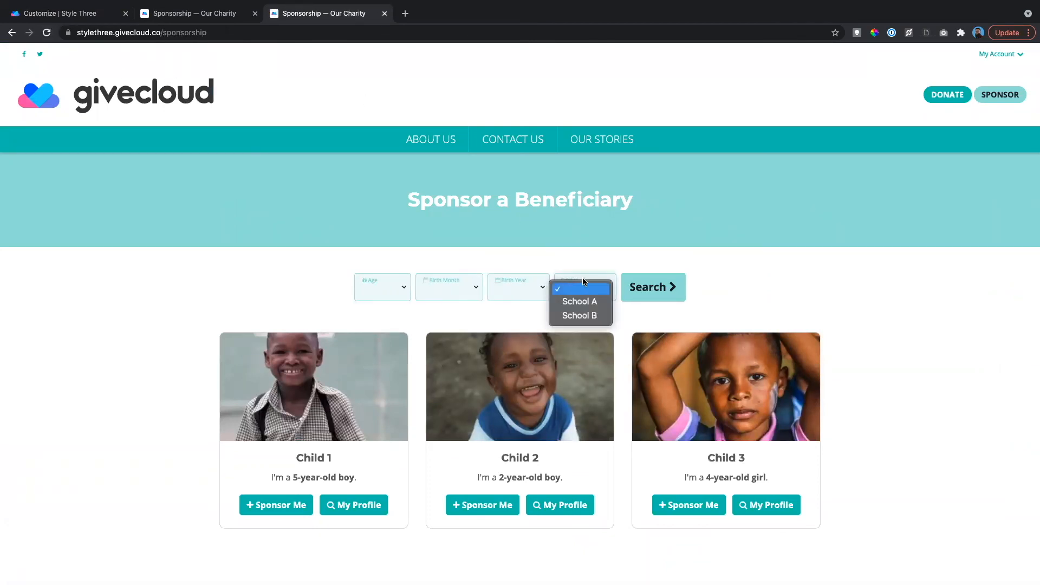
pyautogui.click(586, 281)
pyautogui.click(593, 286)
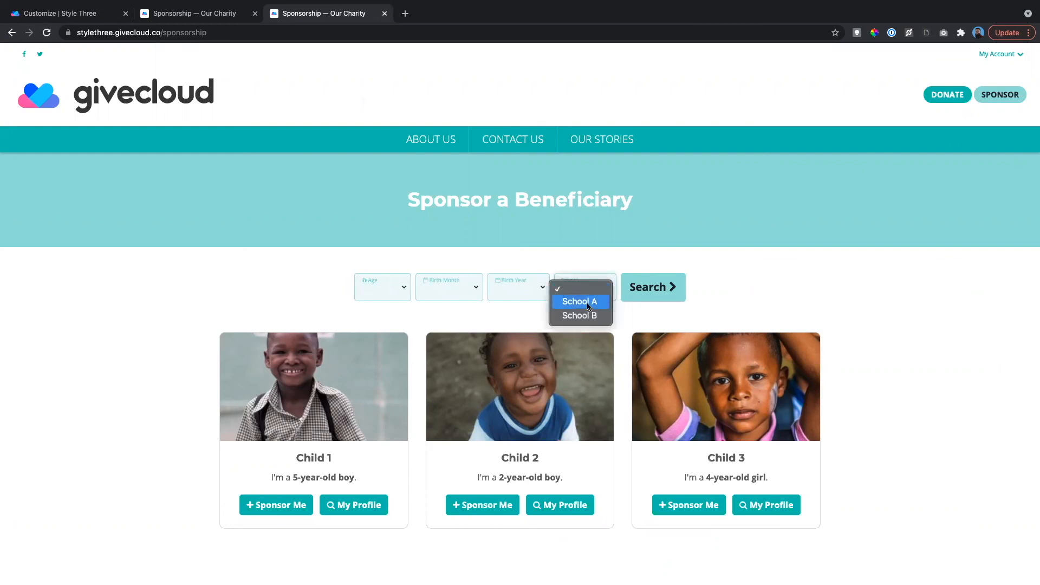